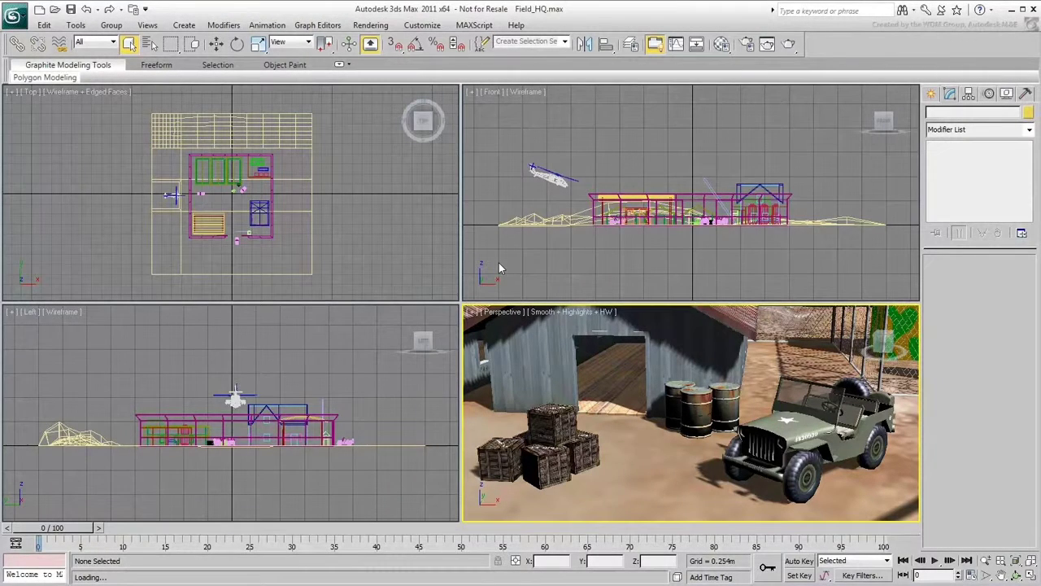
Step: Open the Units Setup dialog from Customize and close it without changes
{"action": "left_click", "coordinate": [422, 24]}
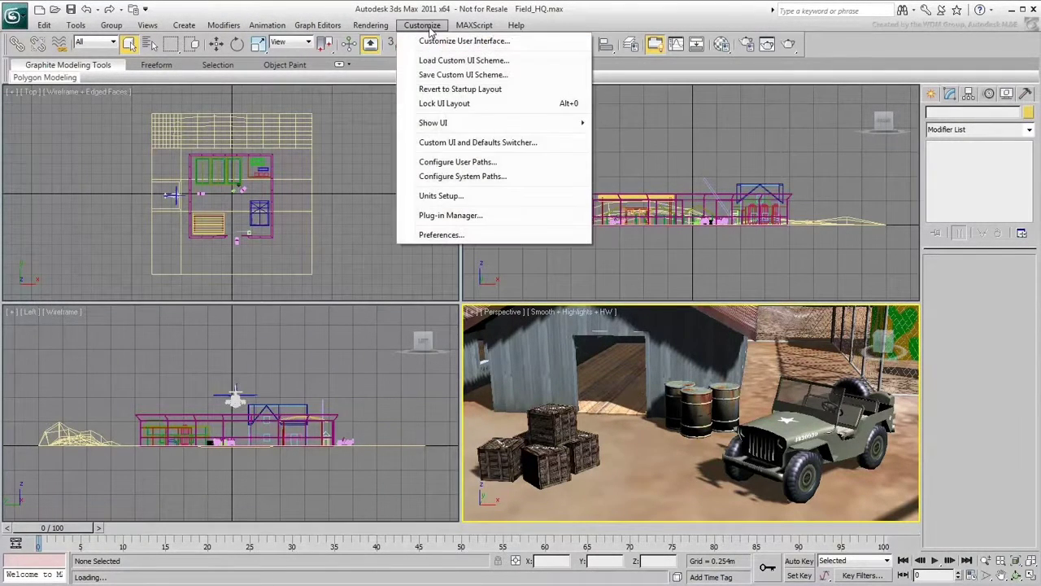
{"action": "left_click", "coordinate": [480, 197]}
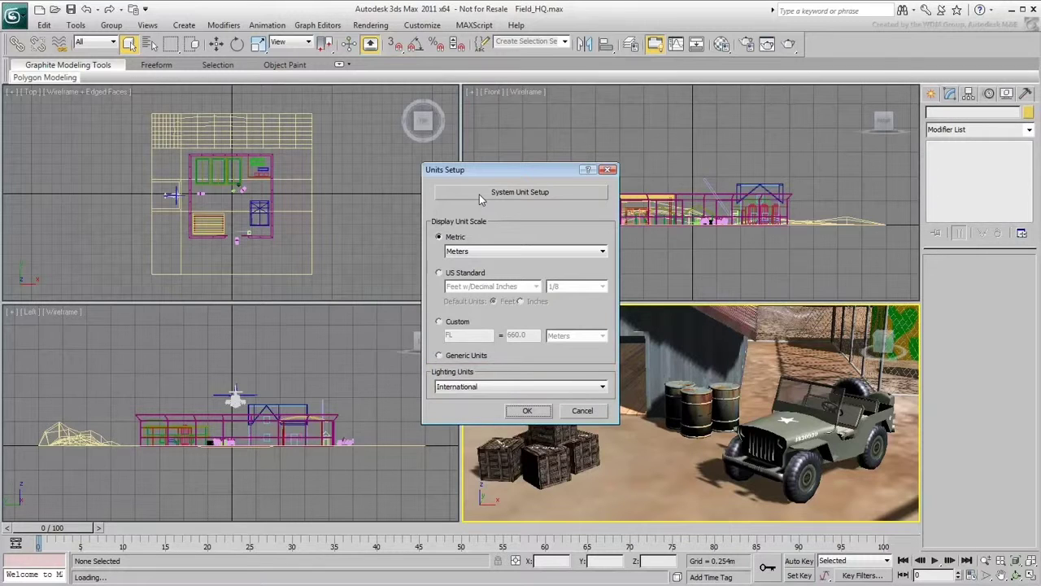
{"action": "left_click", "coordinate": [582, 411]}
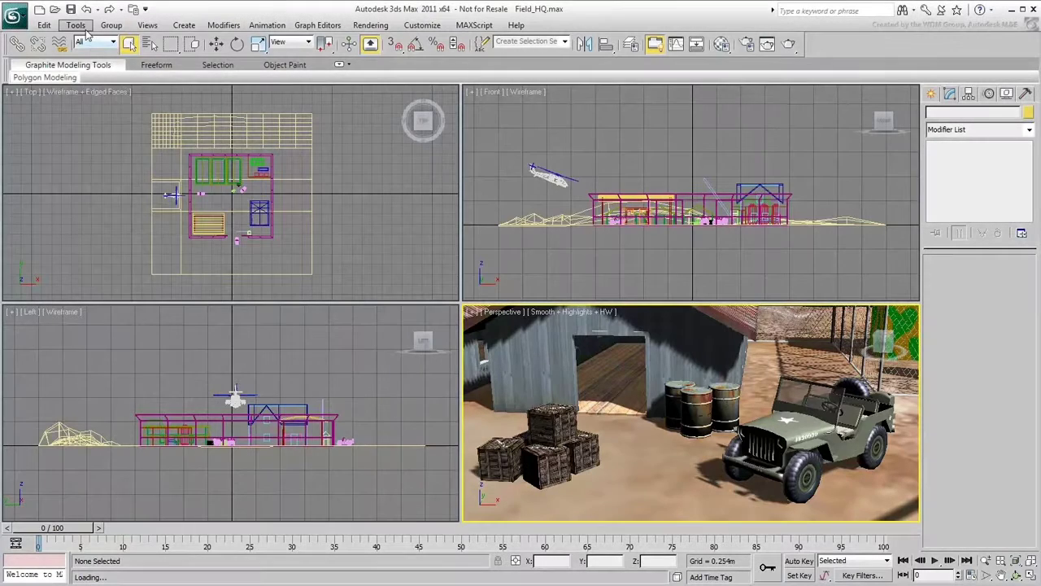
Step: Set the home grid spacing in Grid and Snap Settings, trying 1m and 10m before 5m
{"action": "left_click", "coordinate": [84, 30]}
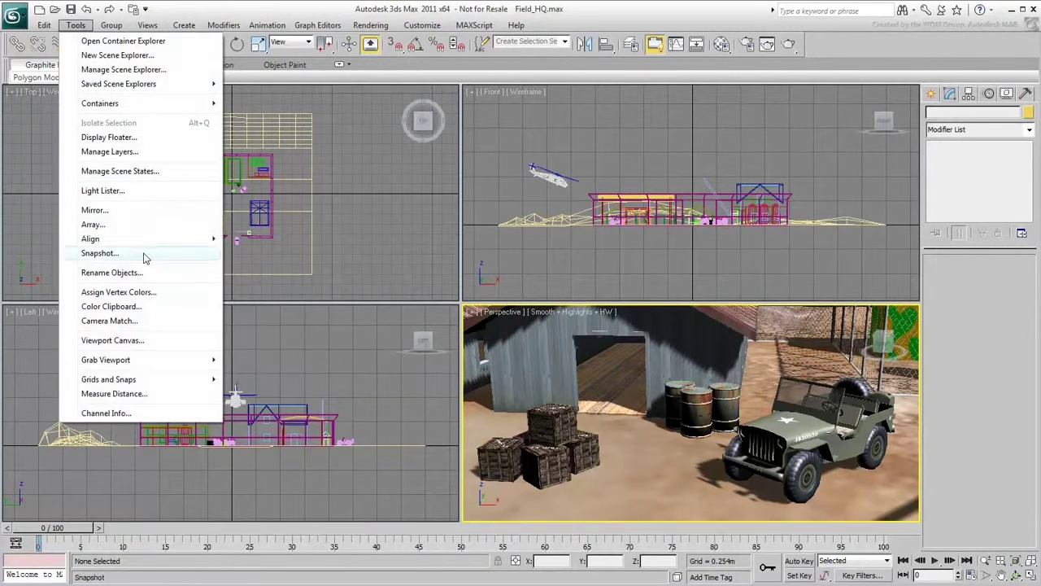
{"action": "mouse_move", "coordinate": [160, 384]}
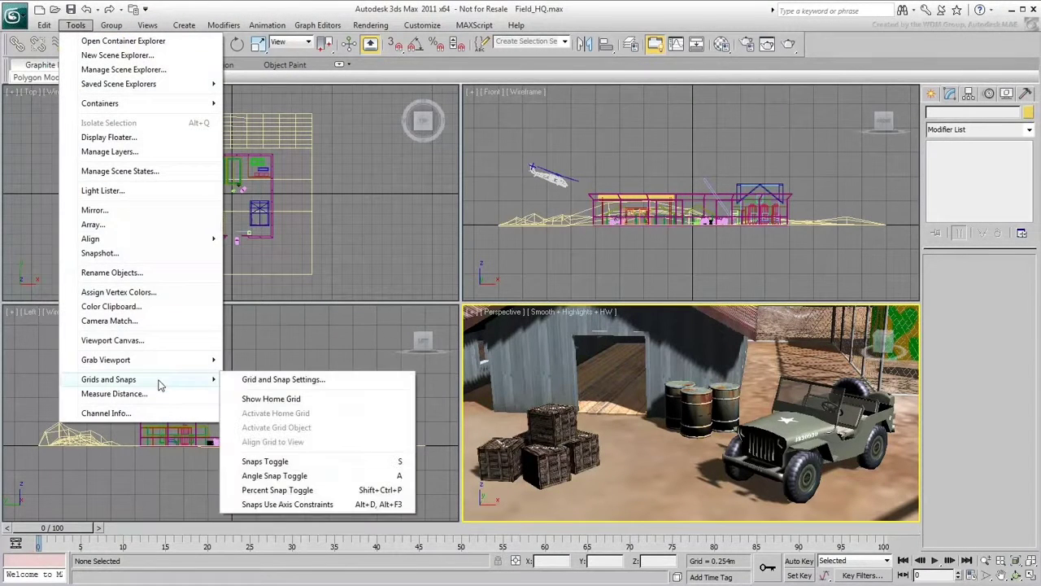
{"action": "left_click", "coordinate": [350, 379]}
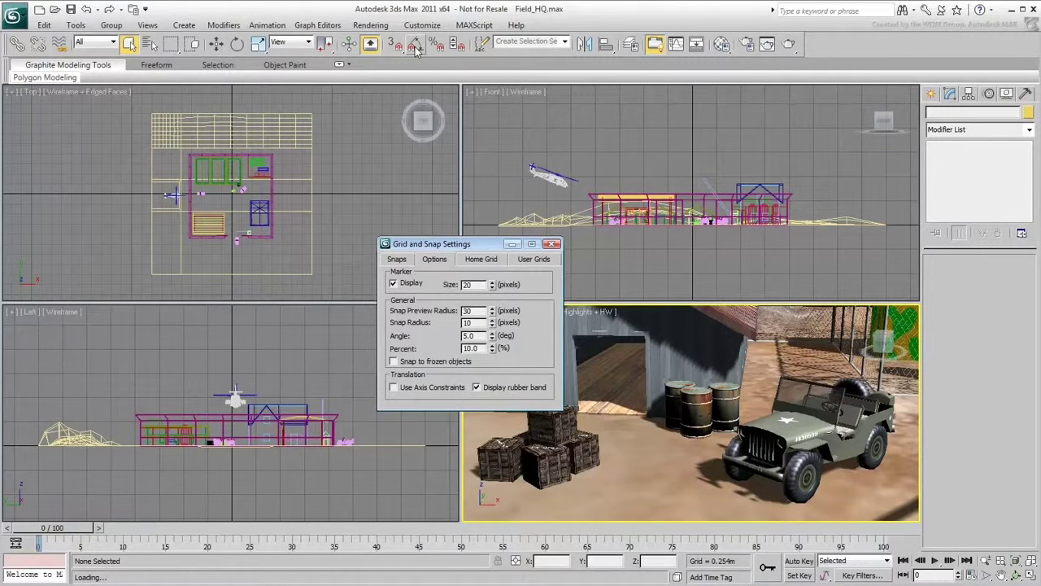
{"action": "left_click", "coordinate": [481, 259]}
{"action": "double_click", "coordinate": [518, 282]}
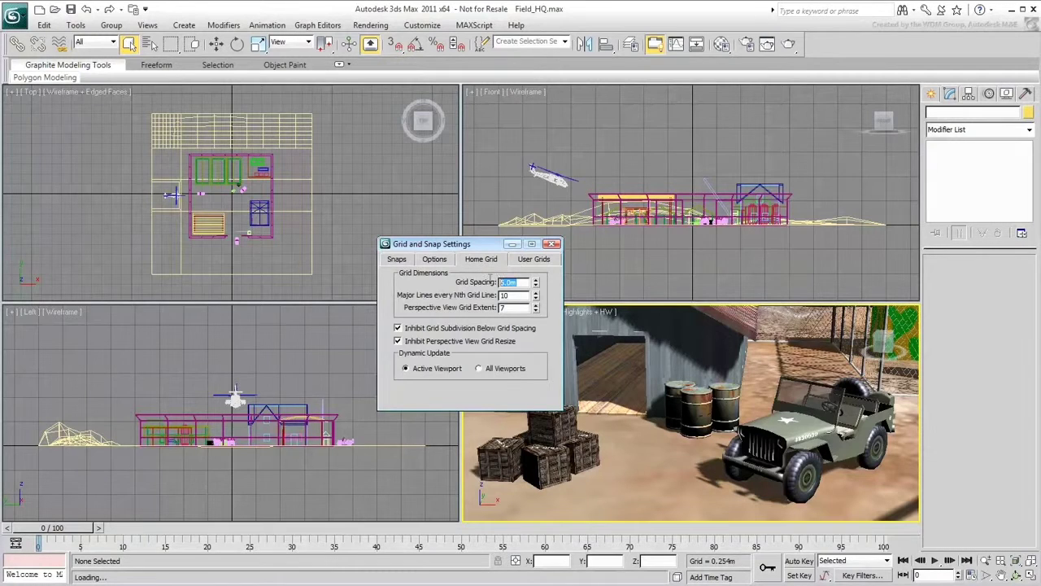
{"action": "type", "text": "1"}
{"action": "key", "text": "Return"}
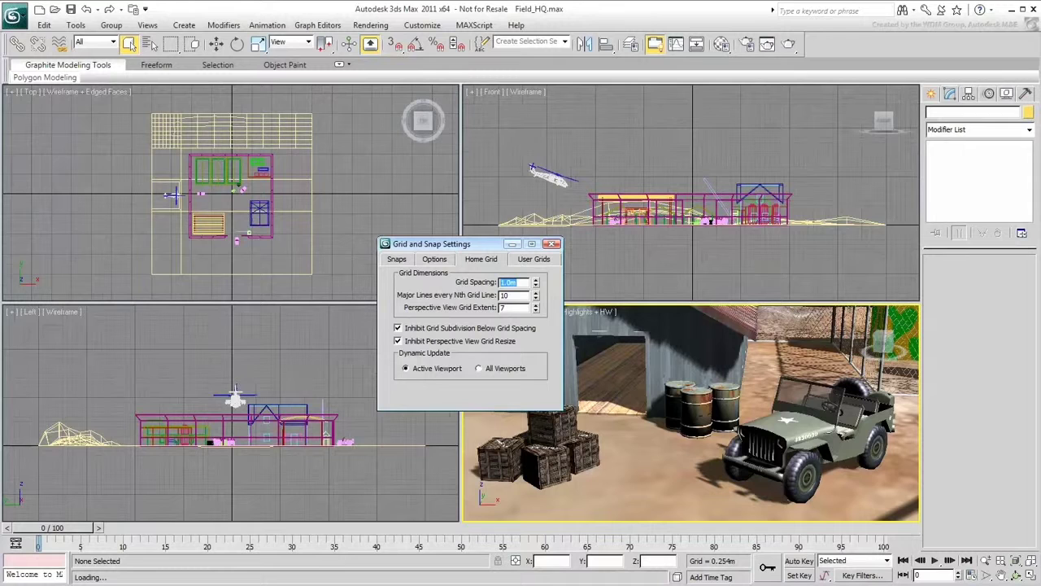
{"action": "type", "text": "10"}
{"action": "key", "text": "Return"}
{"action": "type", "text": "5"}
{"action": "key", "text": "Return"}
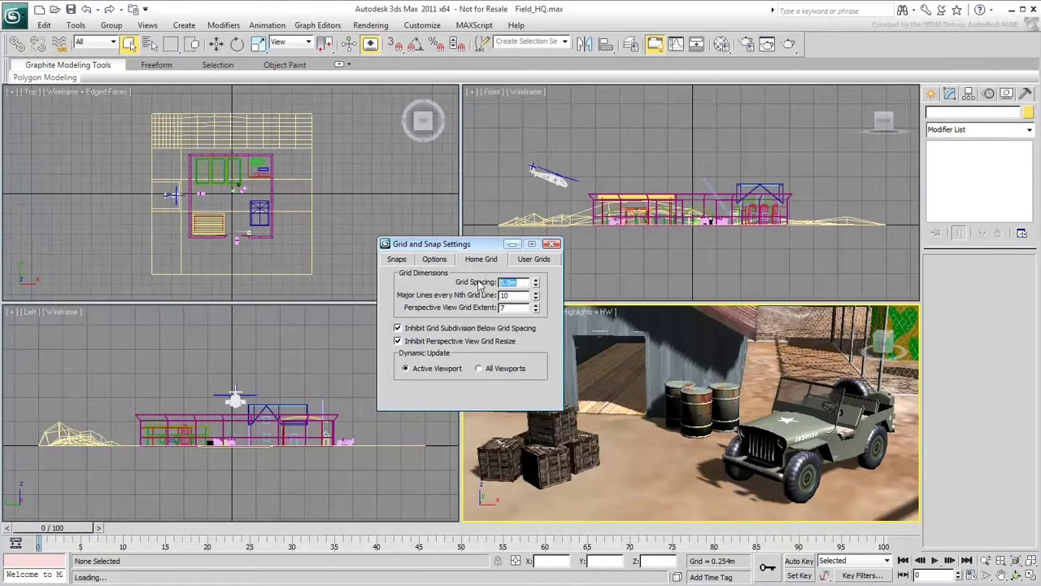
{"action": "left_click", "coordinate": [550, 244]}
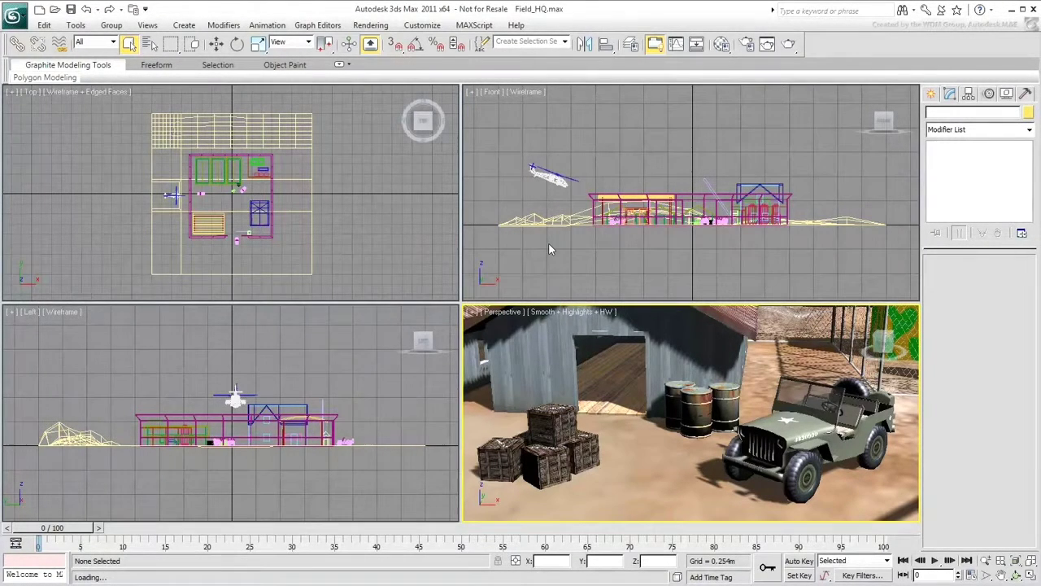
Step: Maximize the Perspective view and show Standard Primitives under Create > Geometry
{"action": "key", "text": "alt+w"}
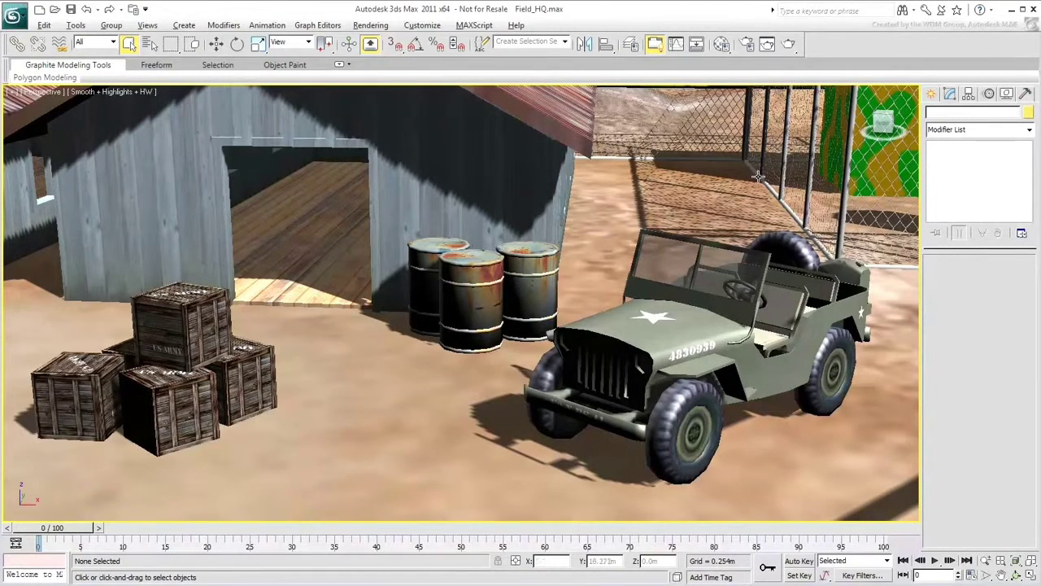
{"action": "left_click", "coordinate": [933, 96]}
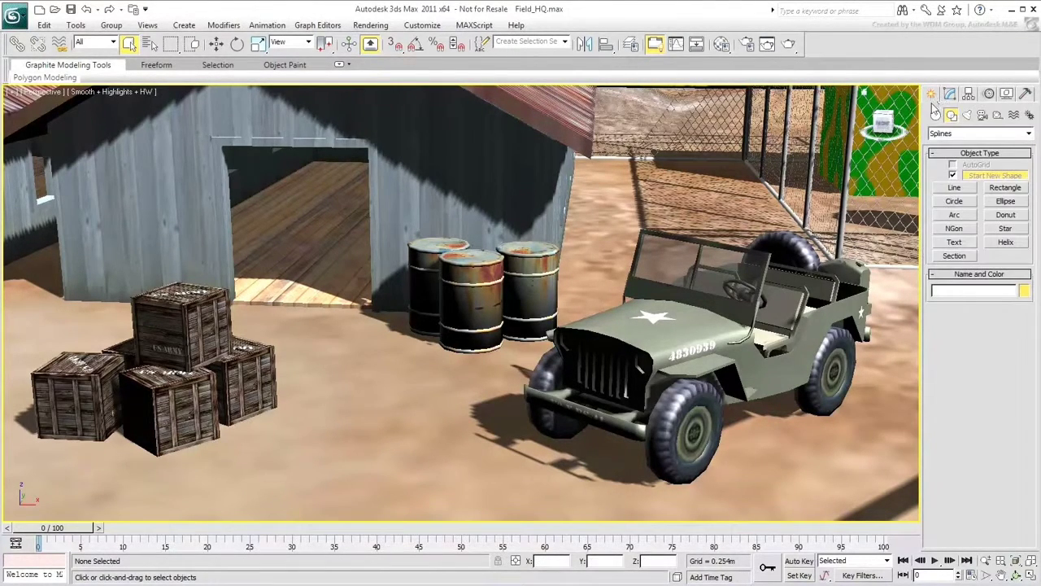
{"action": "left_click", "coordinate": [936, 116]}
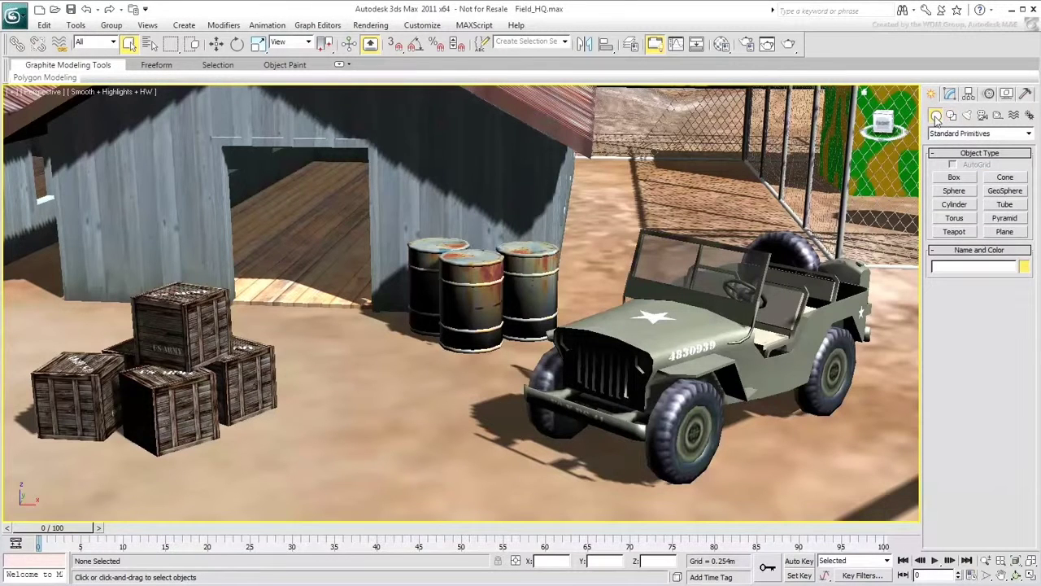
{"action": "left_click", "coordinate": [1012, 134]}
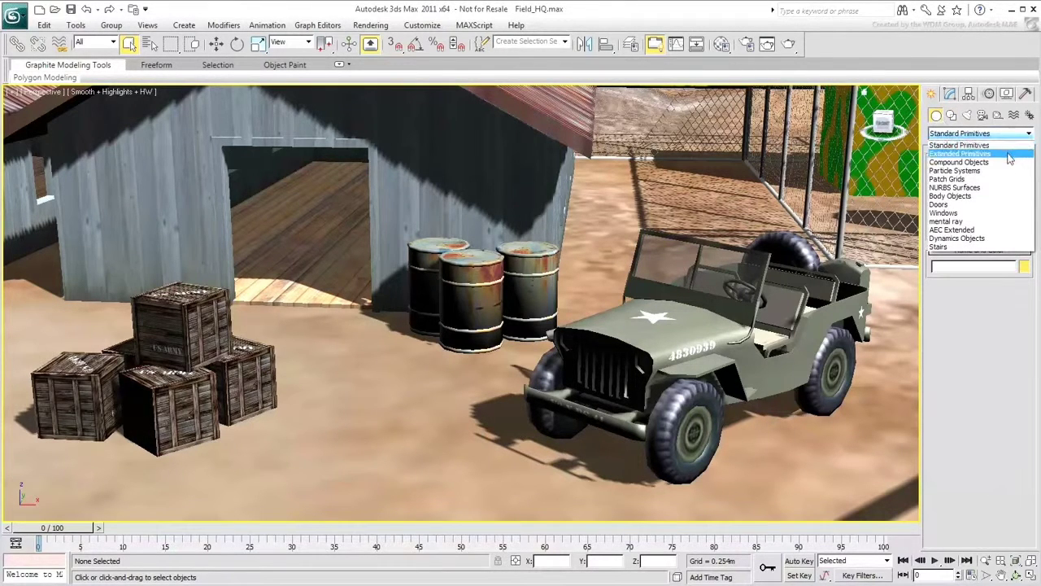
{"action": "left_click", "coordinate": [1009, 153]}
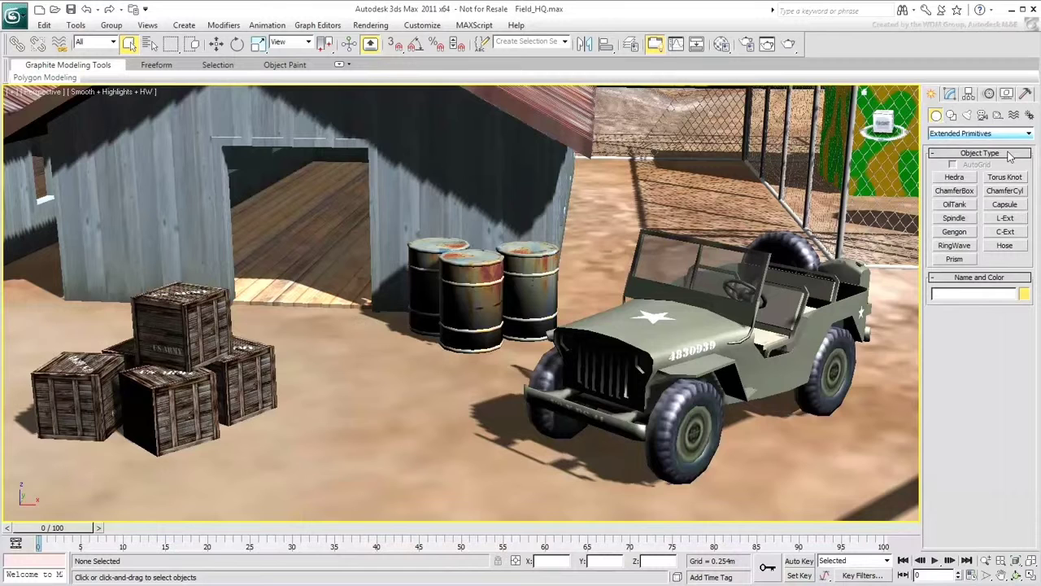
{"action": "left_click", "coordinate": [1008, 134]}
{"action": "left_click", "coordinate": [1008, 144]}
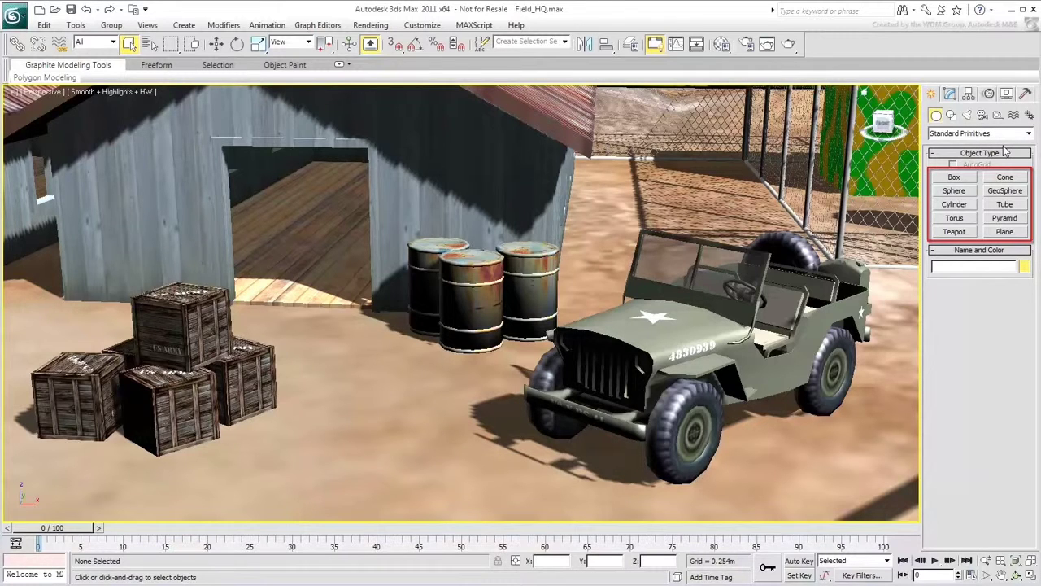
Step: Try a red sphere and a teapot in front of the shed, then cancel and undo them
{"action": "left_click", "coordinate": [971, 191]}
{"action": "left_click_drag", "start_coordinate": [360, 345], "coordinate": [395, 299]}
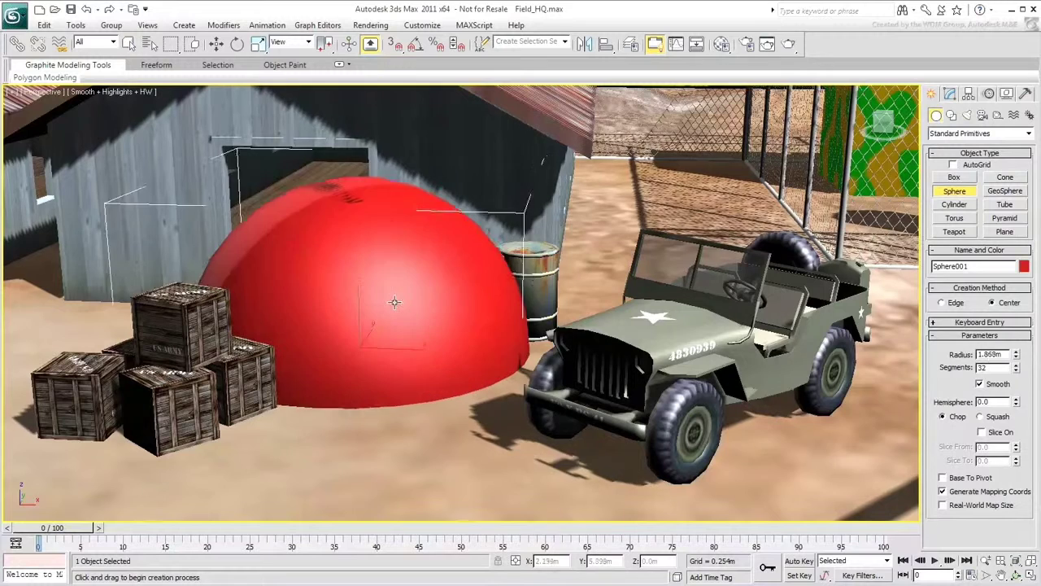
{"action": "left_click", "coordinate": [955, 232]}
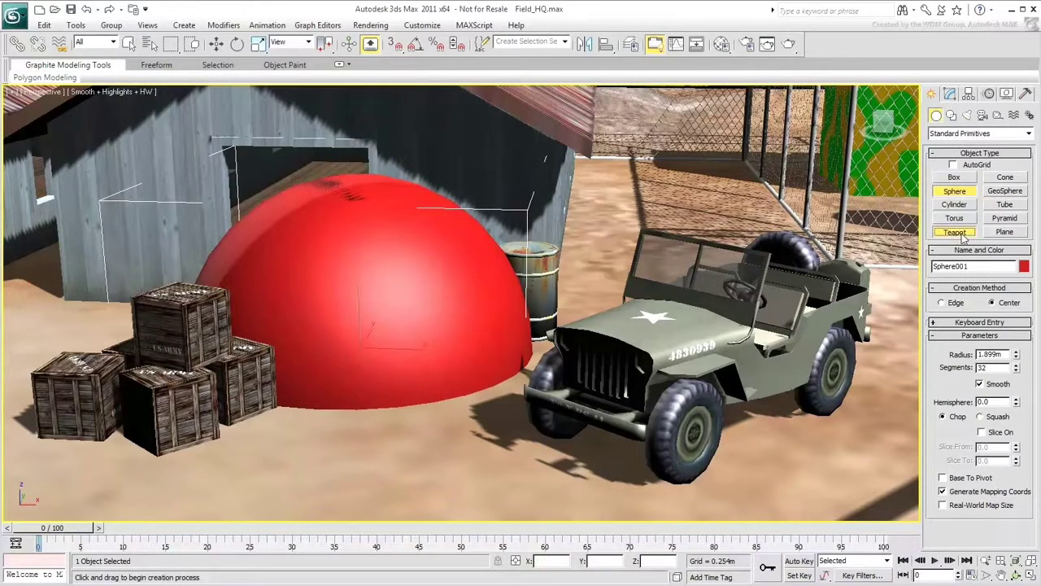
{"action": "left_click_drag", "start_coordinate": [421, 436], "coordinate": [442, 416]}
{"action": "right_click", "coordinate": [443, 415]}
{"action": "key", "text": "ctrl+z"}
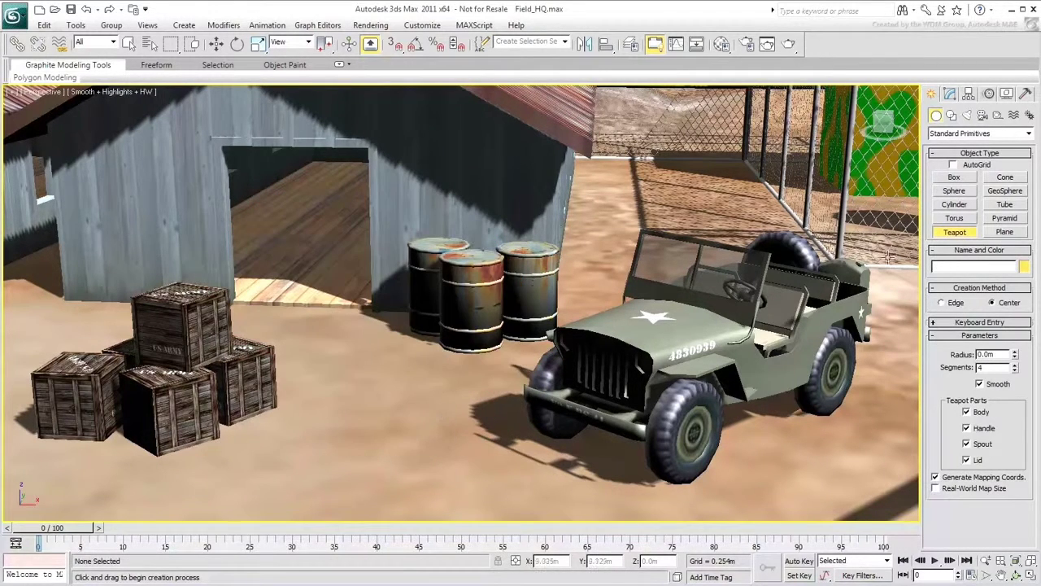
Step: Draw a test box about 1m tall and a 1.833m cylinder near the barrels
{"action": "left_click", "coordinate": [954, 177]}
{"action": "left_click_drag", "start_coordinate": [333, 334], "coordinate": [397, 383]}
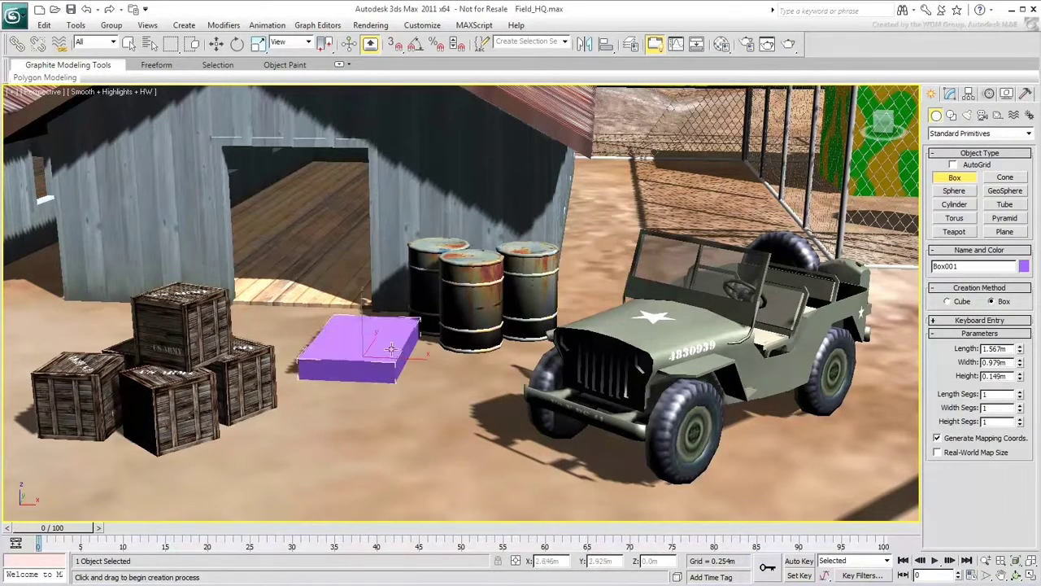
{"action": "left_click", "coordinate": [396, 293]}
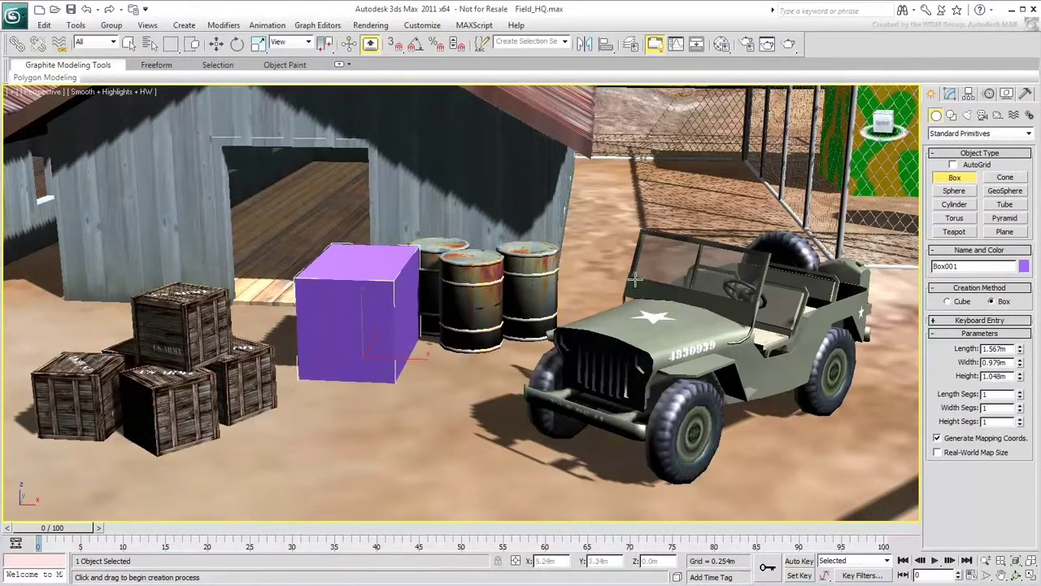
{"action": "left_click", "coordinate": [955, 205]}
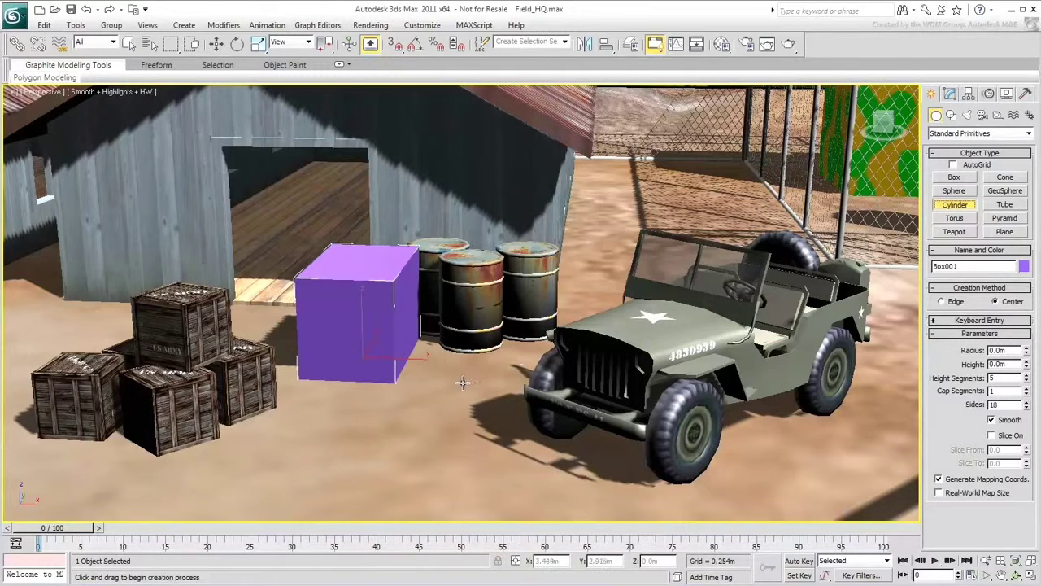
{"action": "left_click_drag", "start_coordinate": [462, 379], "coordinate": [481, 404]}
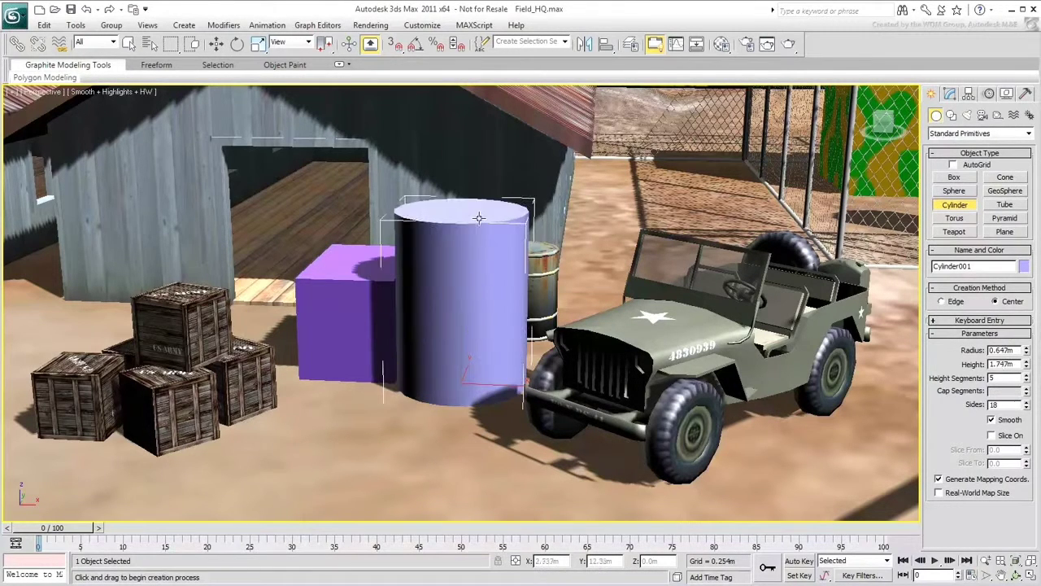
{"action": "left_click", "coordinate": [477, 209]}
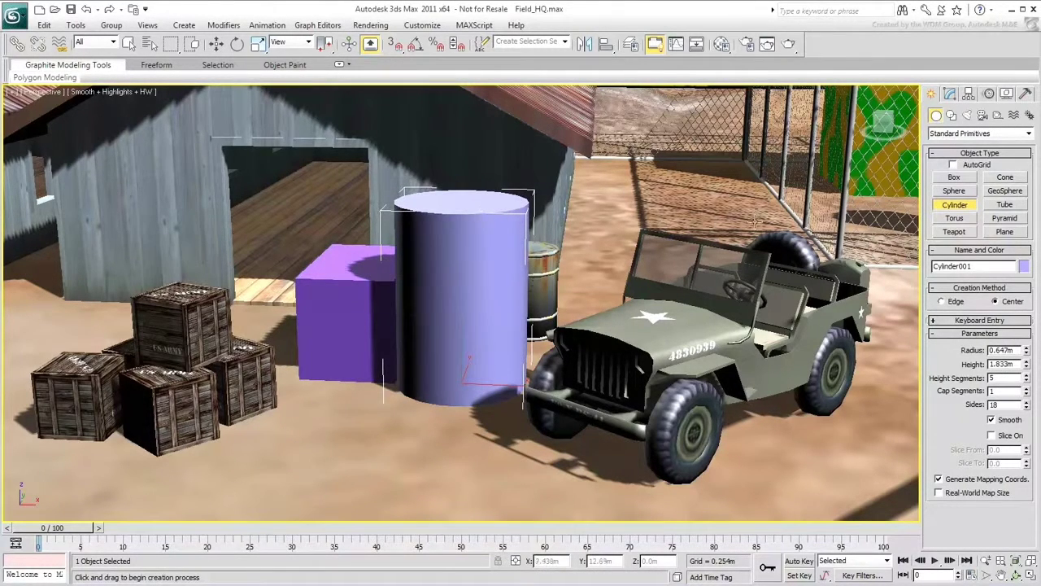
Step: Start a cone in front of the box, cancel it, and undo the cylinder and box
{"action": "left_click", "coordinate": [1005, 178]}
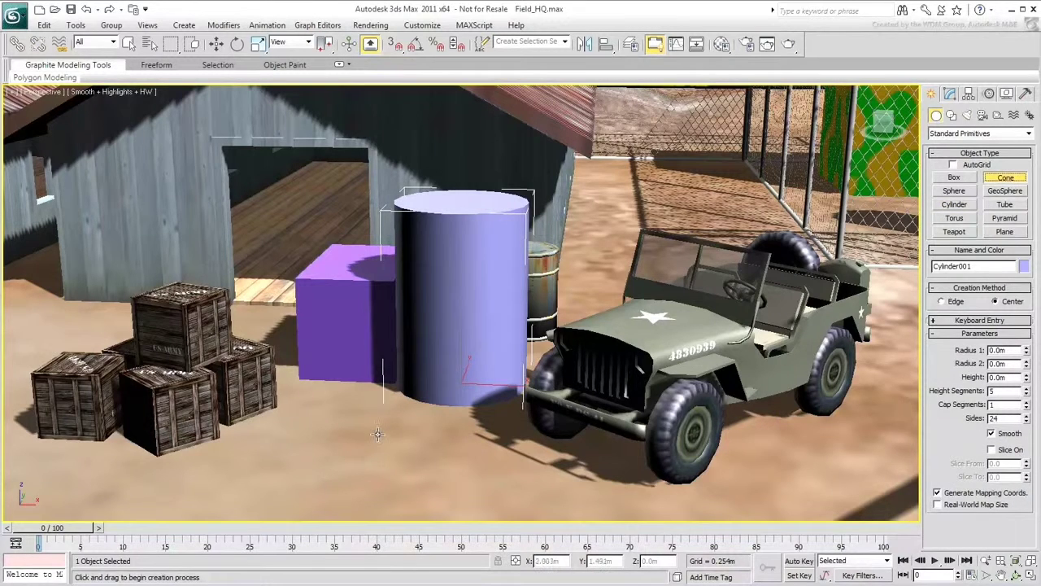
{"action": "left_click_drag", "start_coordinate": [377, 434], "coordinate": [408, 460]}
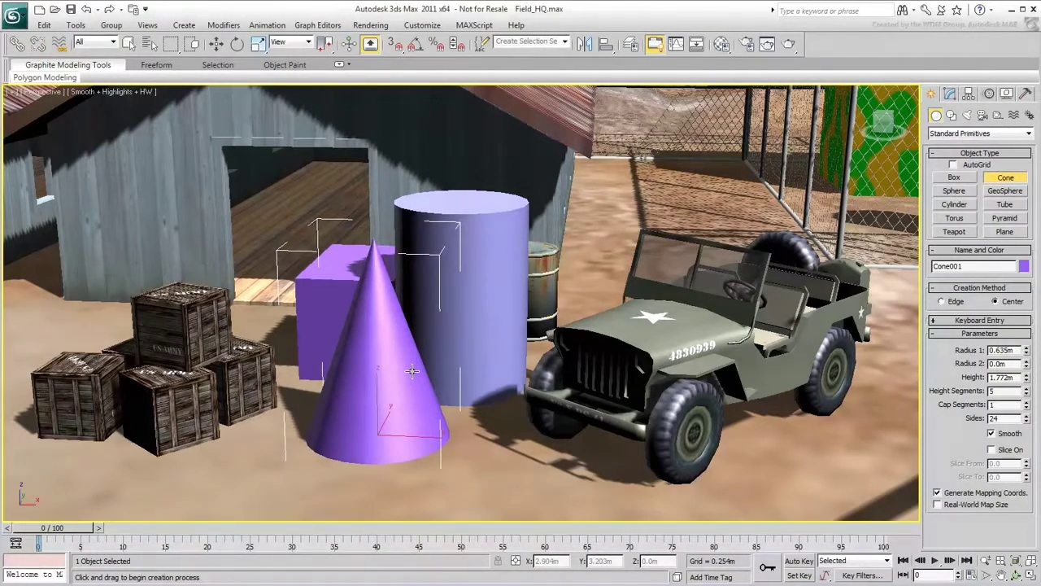
{"action": "right_click", "coordinate": [412, 371]}
{"action": "key", "text": "ctrl+z"}
{"action": "key", "text": "ctrl+z"}
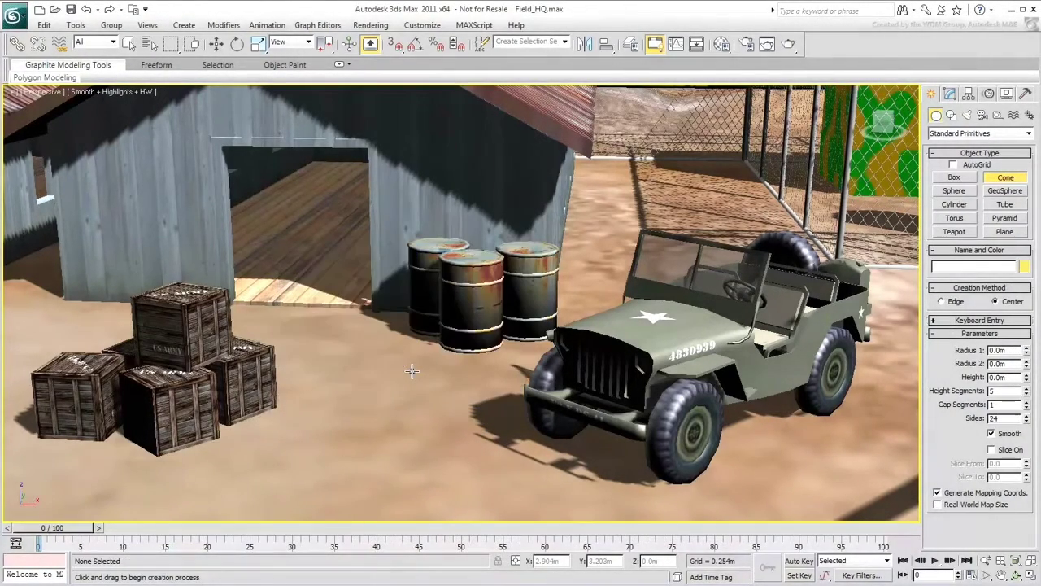
Step: Restore four viewports and draw a teal cylinder (radius 0.67m, height 1.959m) before the barrels
{"action": "key", "text": "alt+w"}
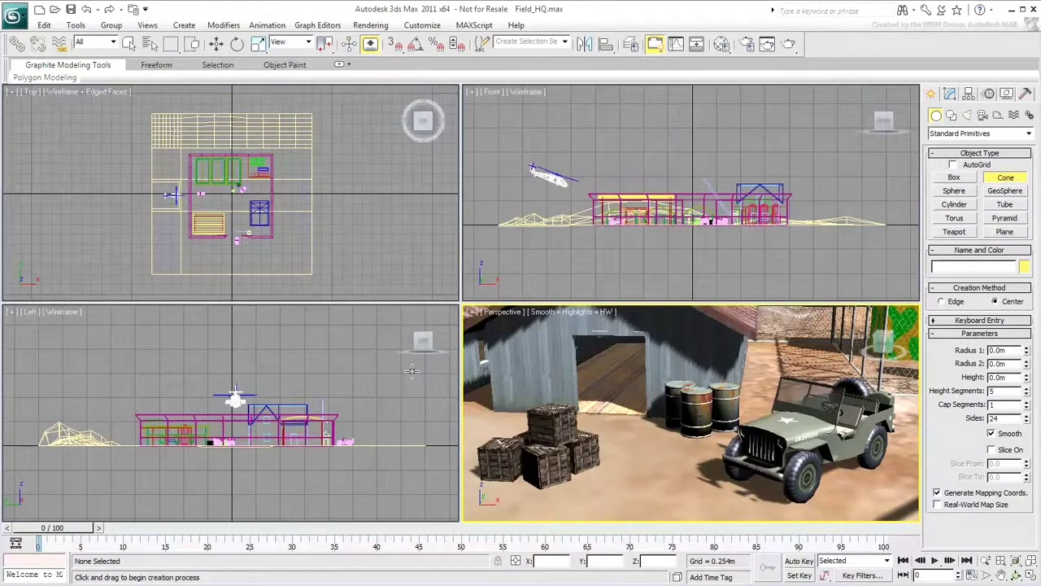
{"action": "left_click", "coordinate": [955, 204]}
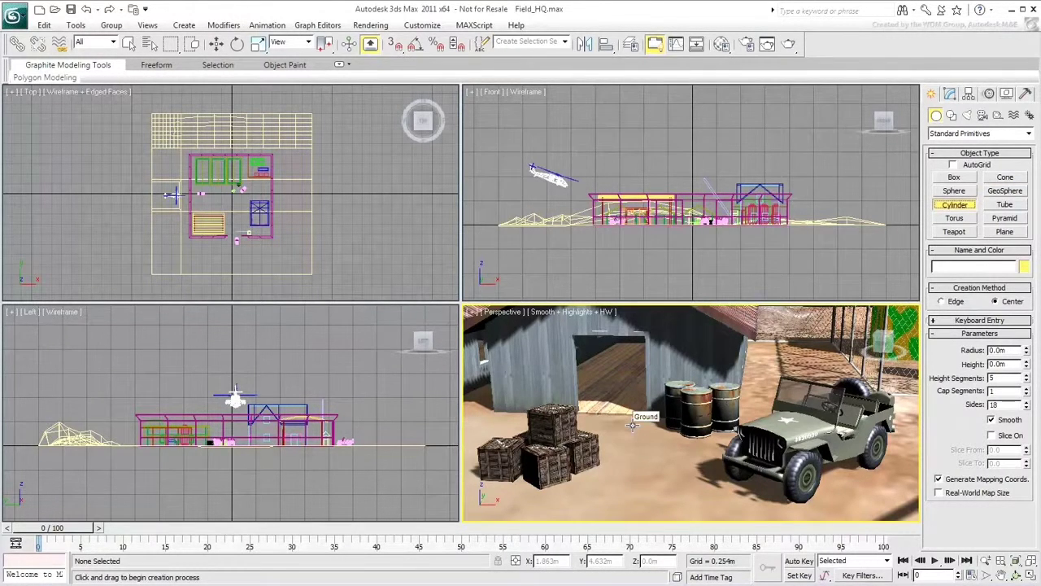
{"action": "left_click_drag", "start_coordinate": [633, 424], "coordinate": [641, 432]}
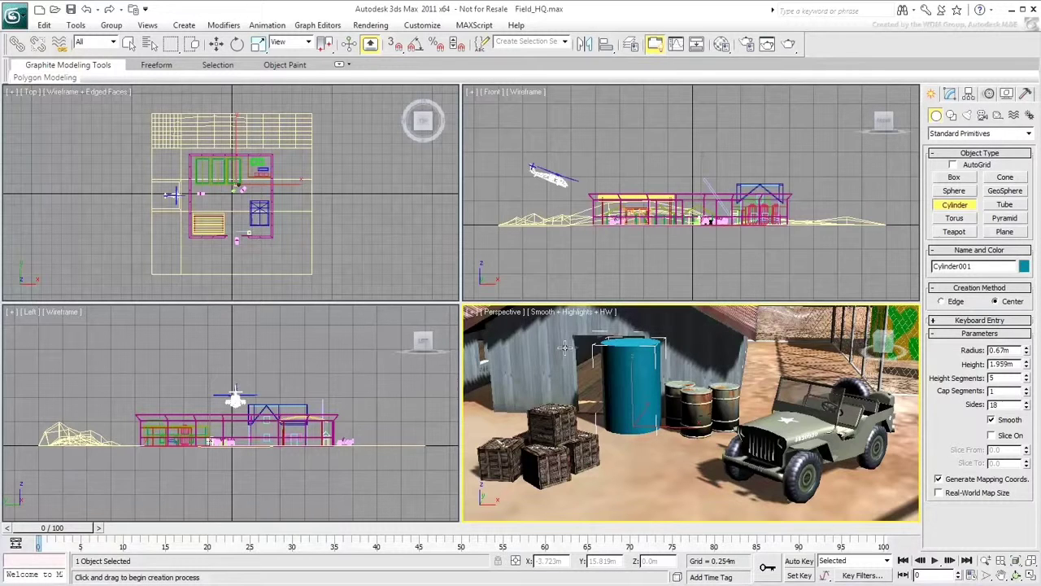
Step: Pan and zoom the Top view toward the jeep and draw a red cylinder there
{"action": "middle_click", "coordinate": [333, 264]}
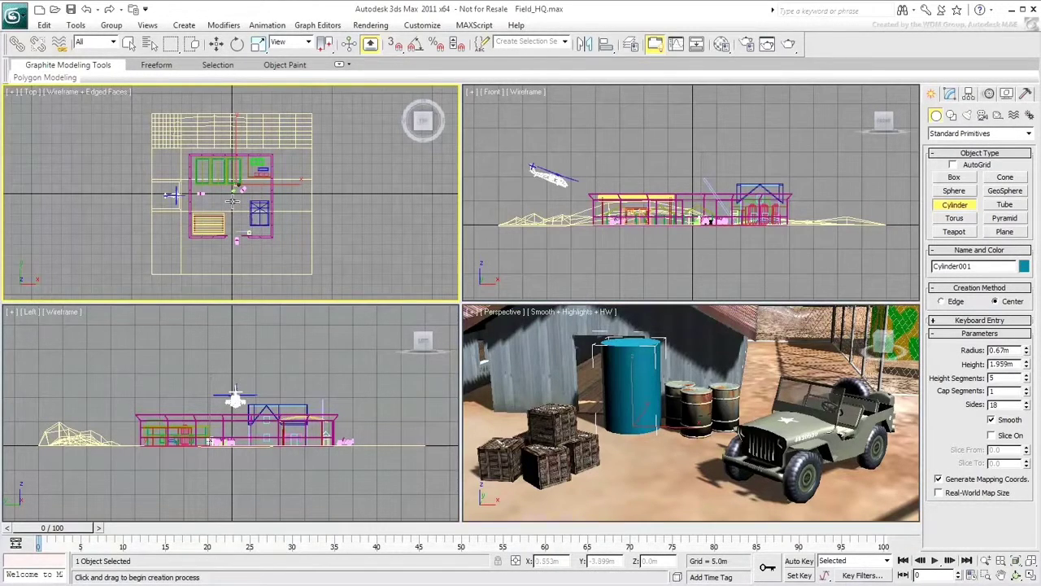
{"action": "middle_click_drag", "start_coordinate": [232, 202], "coordinate": [243, 240]}
{"action": "scroll", "coordinate": [249, 234], "scroll_direction": "up", "scroll_amount": 6}
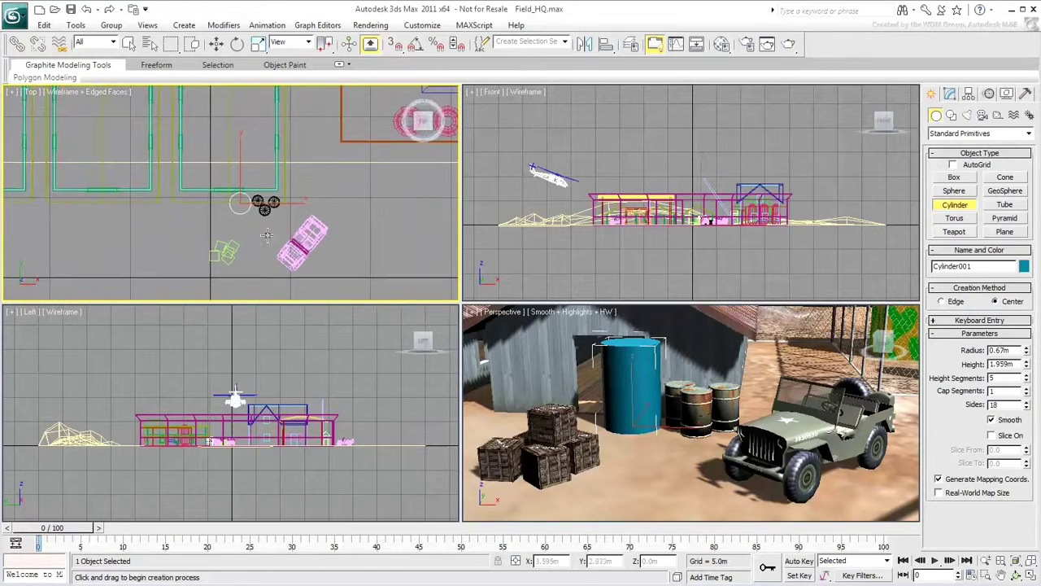
{"action": "left_click_drag", "start_coordinate": [254, 225], "coordinate": [266, 230]}
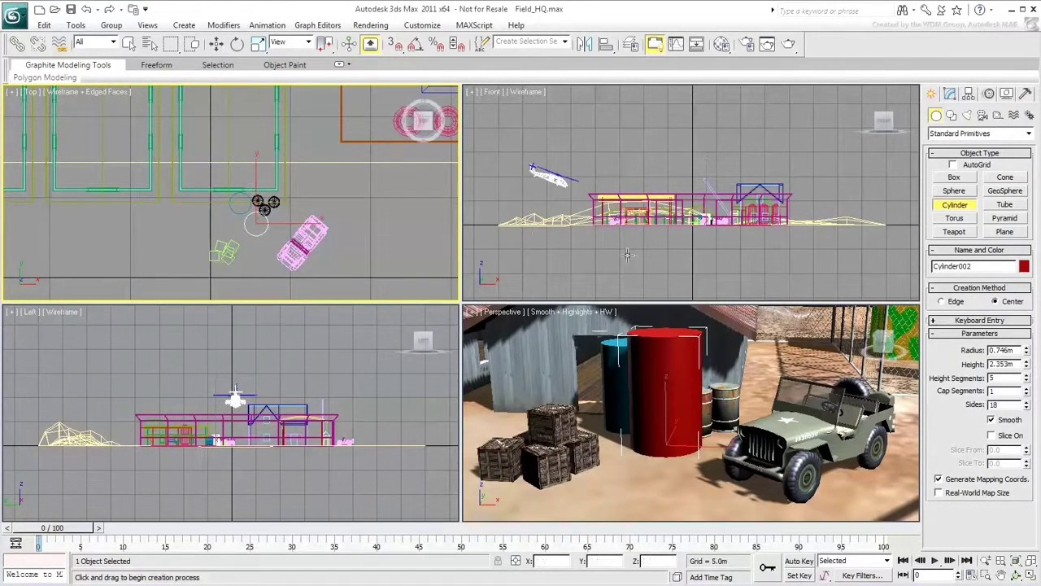
Step: Draw a purple sideways cylinder (radius 0.604m, height 1.578m) in the zoomed Front view
{"action": "scroll", "coordinate": [704, 239], "scroll_direction": "up", "scroll_amount": 7}
{"action": "middle_click_drag", "start_coordinate": [703, 246], "coordinate": [697, 264]}
{"action": "scroll", "coordinate": [692, 255], "scroll_direction": "up", "scroll_amount": 5}
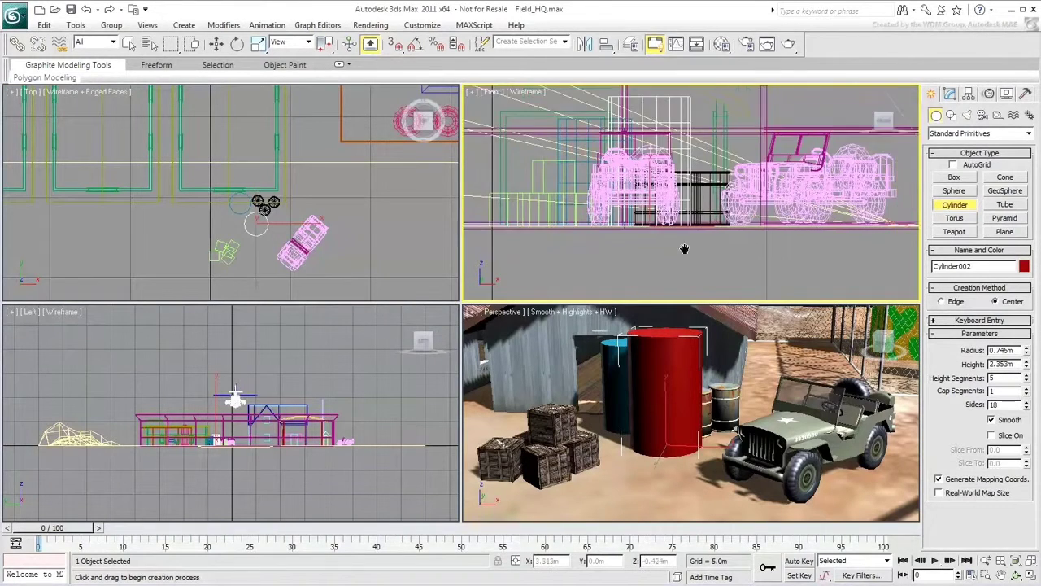
{"action": "left_click", "coordinate": [671, 186]}
{"action": "left_click_drag", "start_coordinate": [671, 186], "coordinate": [693, 143]}
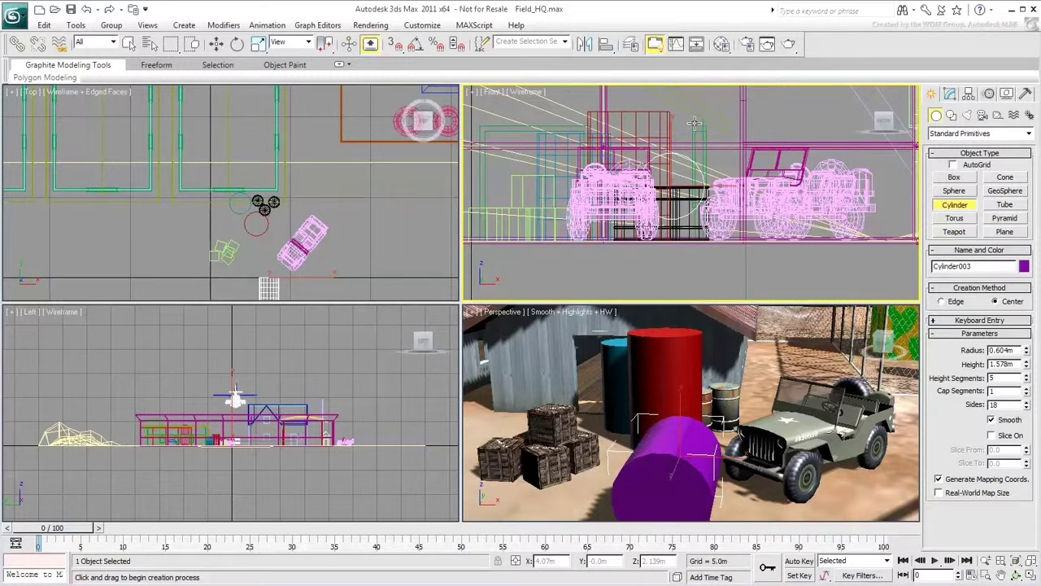
Step: Draw a fourth sideways cylinder in the Left view, then undo all the test cylinders
{"action": "left_click", "coordinate": [234, 448]}
{"action": "scroll", "coordinate": [234, 448], "scroll_direction": "up", "scroll_amount": 5}
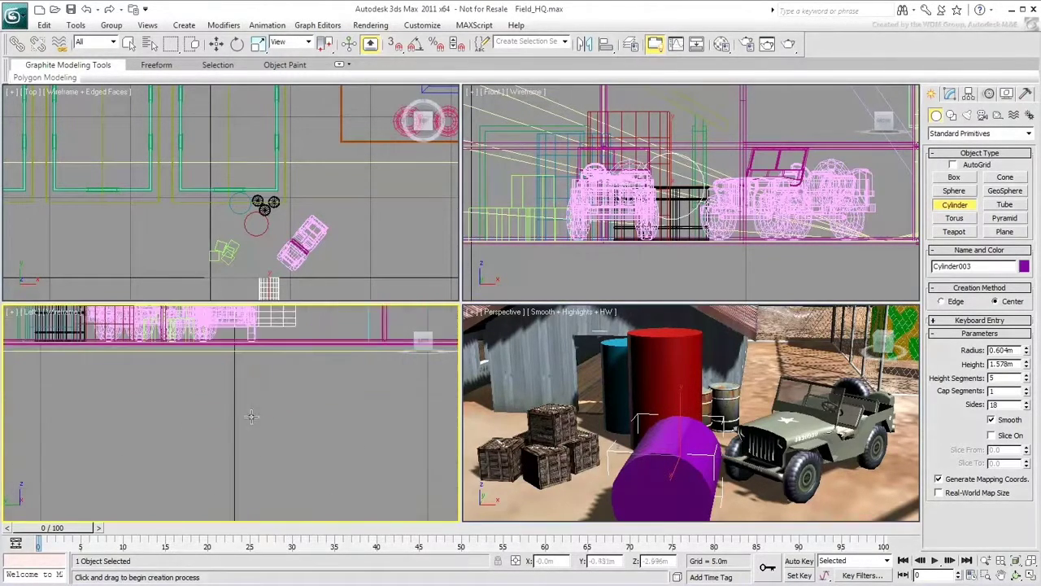
{"action": "middle_click_drag", "start_coordinate": [210, 381], "coordinate": [290, 484]}
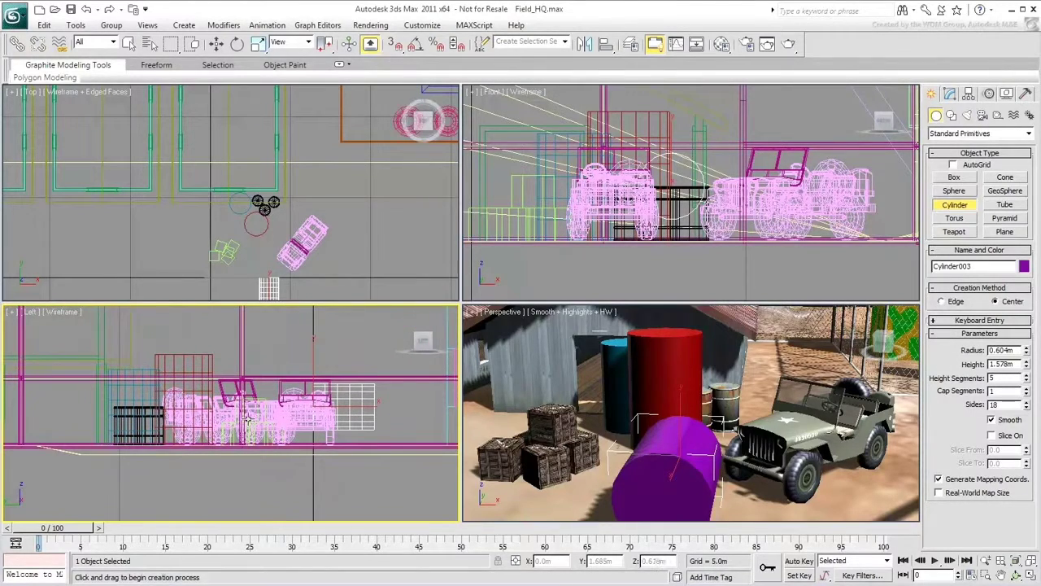
{"action": "left_click", "coordinate": [251, 421]}
{"action": "left_click_drag", "start_coordinate": [251, 420], "coordinate": [273, 442]}
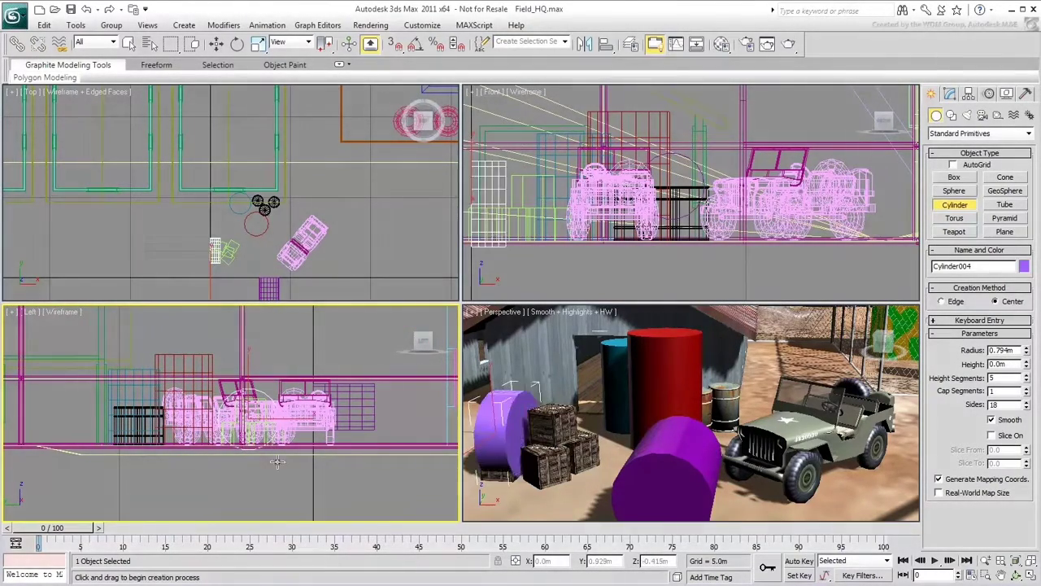
{"action": "left_click", "coordinate": [313, 515]}
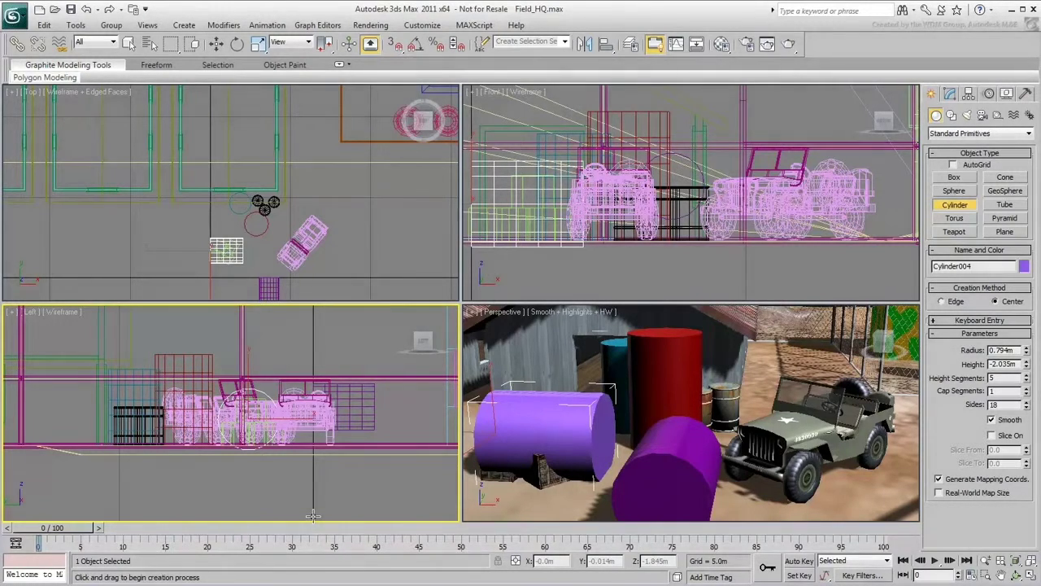
{"action": "key", "text": "ctrl+z"}
{"action": "key", "text": "ctrl+z"}
{"action": "key", "text": "ctrl+z"}
{"action": "key", "text": "ctrl+z"}
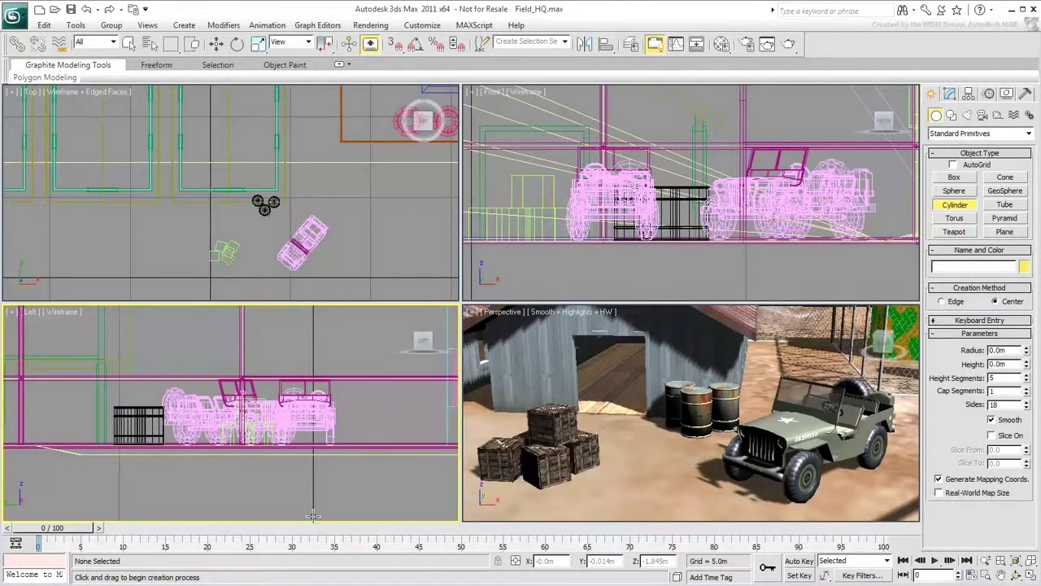
Step: Maximize the Perspective view and enable AutoGrid for Cylinder creation
{"action": "left_click", "coordinate": [618, 486]}
{"action": "key", "text": "alt+w"}
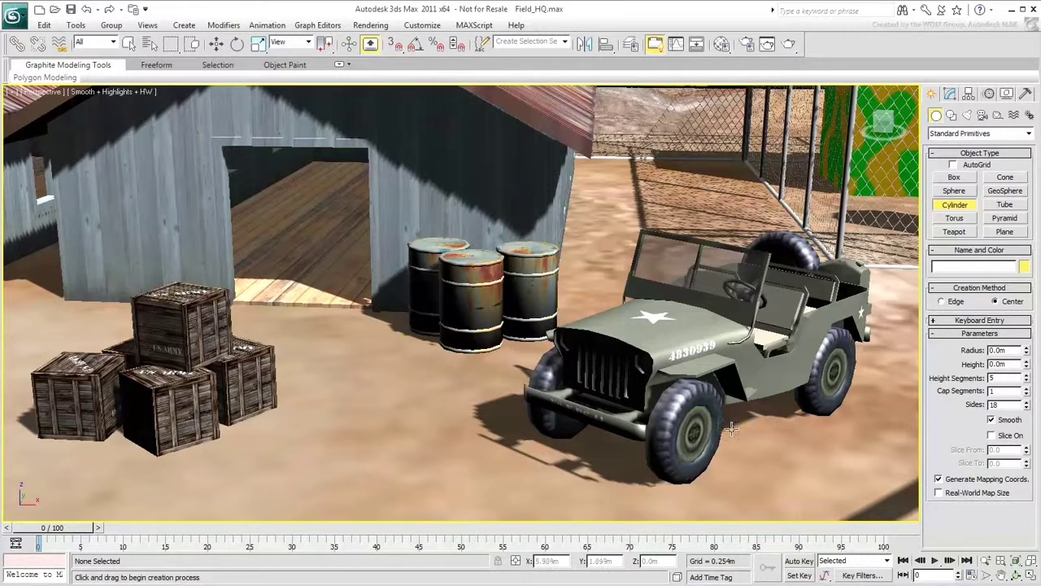
{"action": "left_click", "coordinate": [967, 206]}
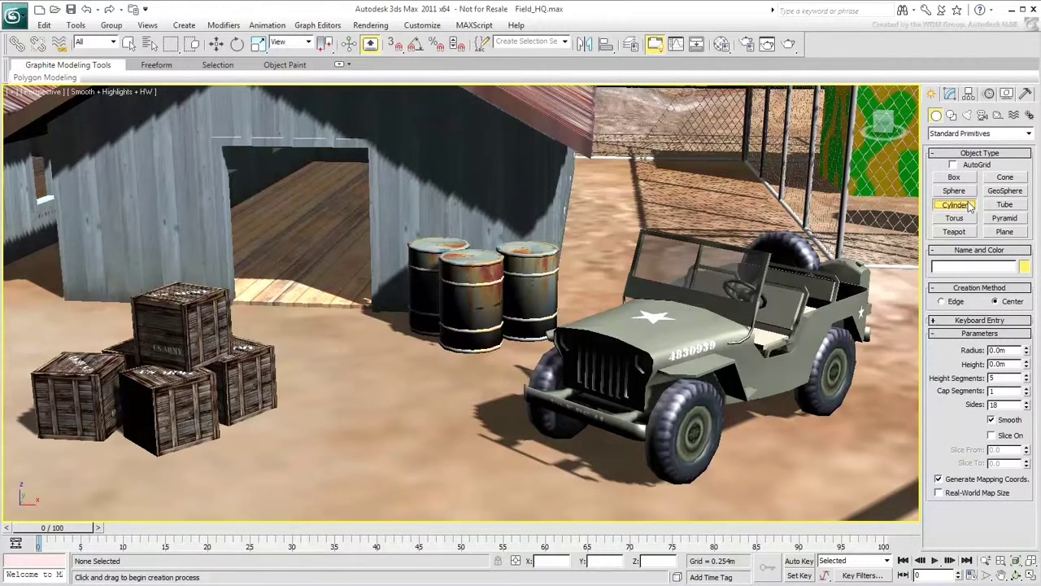
{"action": "left_click", "coordinate": [975, 166]}
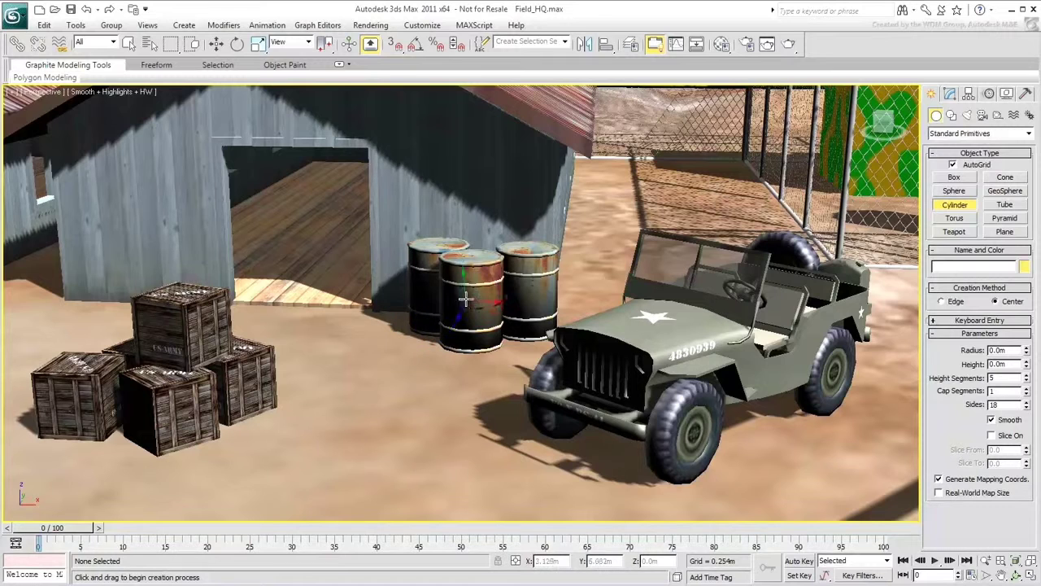
Step: Draw a cylinder (radius 0.138m, height 0.568m) on the middle barrel top, then turn AutoGrid off
{"action": "left_click", "coordinate": [469, 256]}
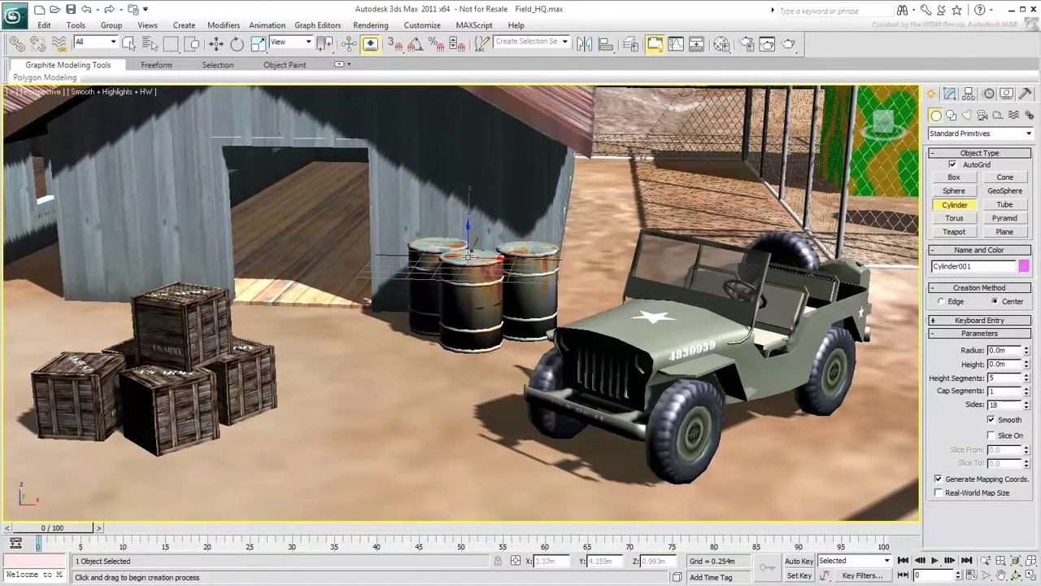
{"action": "left_click_drag", "start_coordinate": [468, 255], "coordinate": [473, 257]}
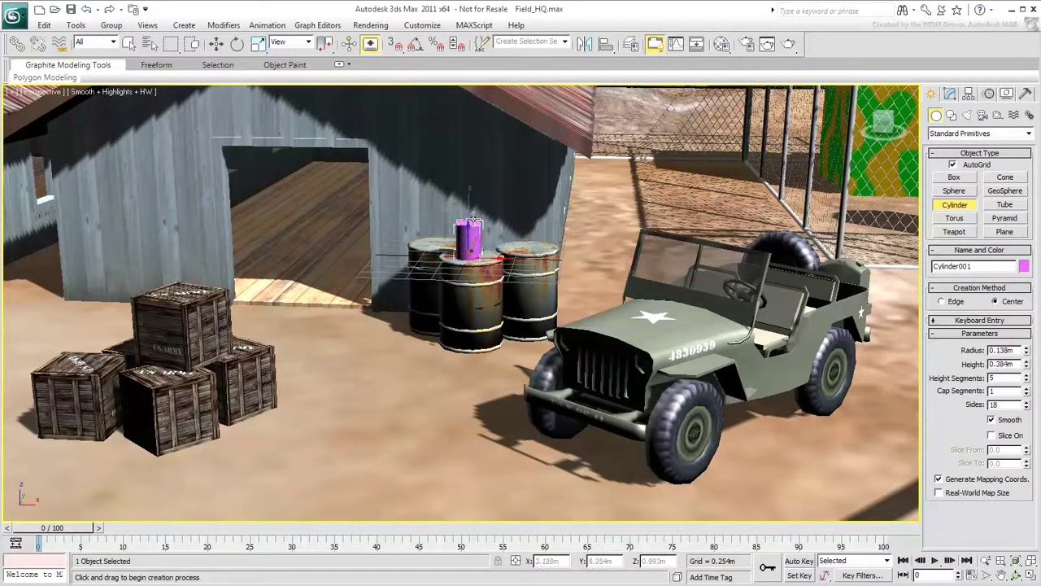
{"action": "left_click", "coordinate": [470, 200]}
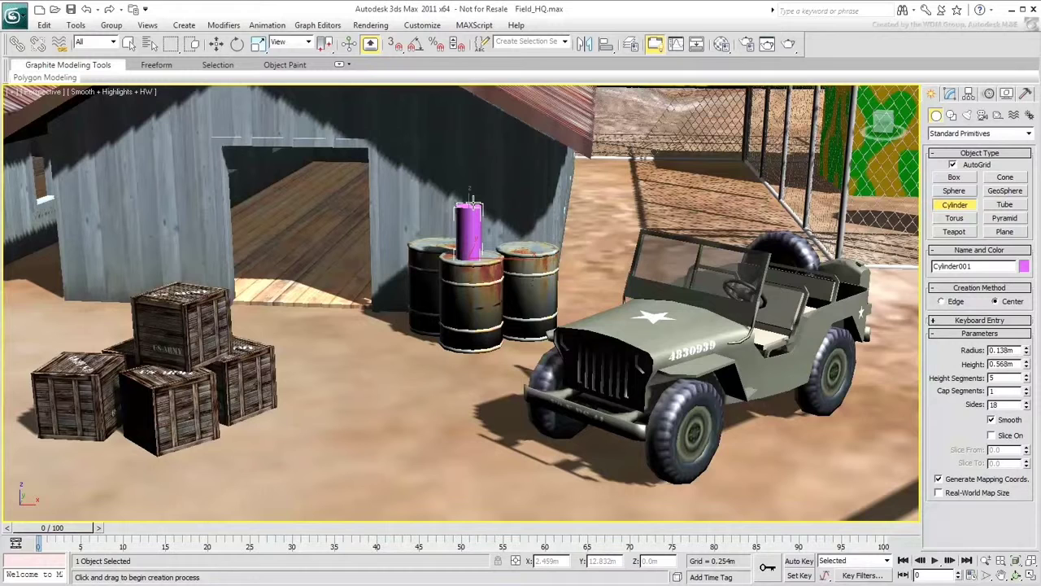
{"action": "left_click", "coordinate": [976, 165]}
{"action": "left_click", "coordinate": [954, 95]}
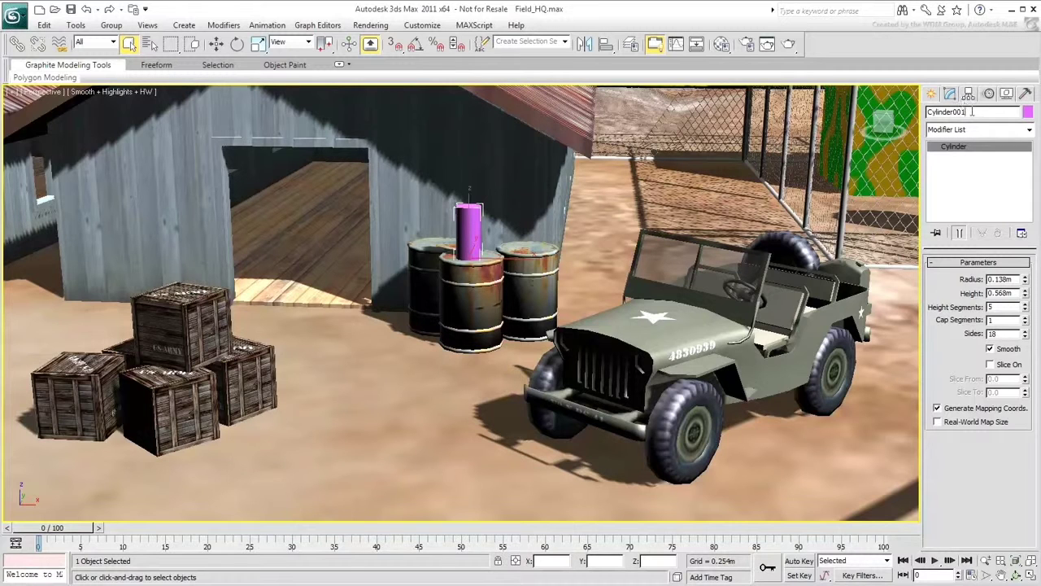
Step: Rename the cylinder Bottle_001, colour it dark green, and restore the four viewports
{"action": "left_click", "coordinate": [960, 112]}
{"action": "type", "text": "Bottle_001"}
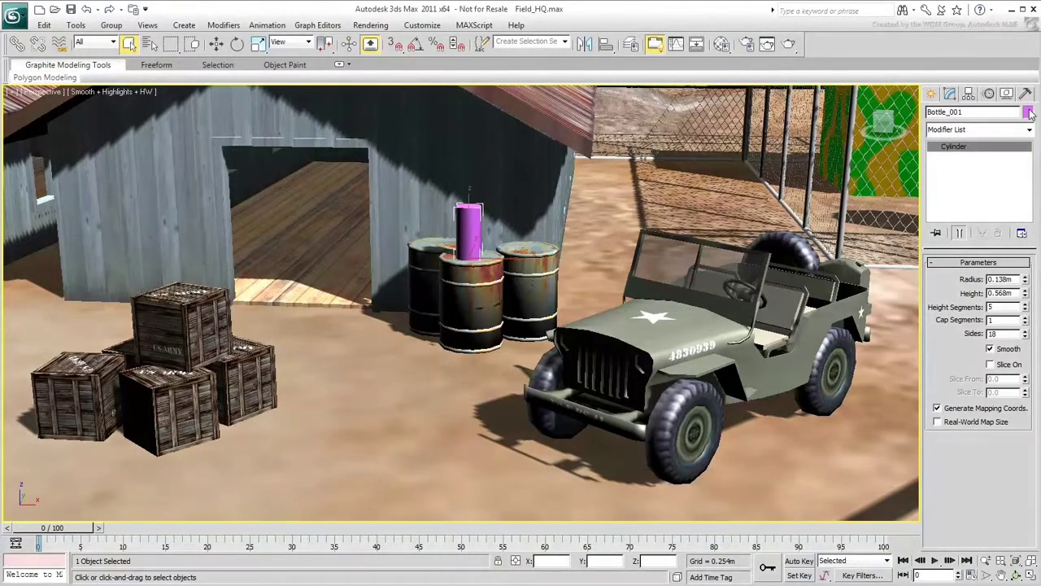
{"action": "left_click", "coordinate": [1028, 112]}
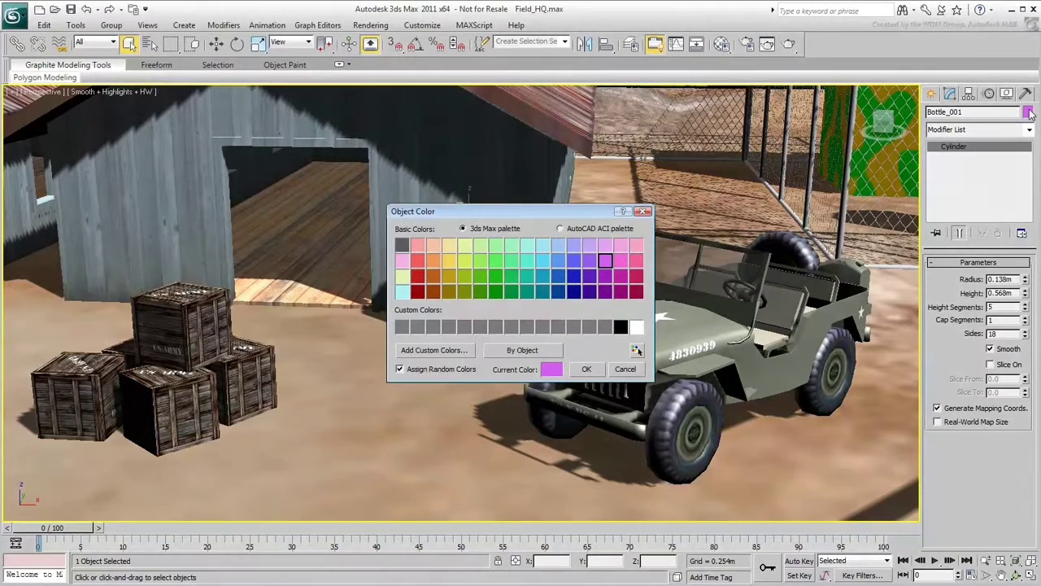
{"action": "left_click", "coordinate": [498, 293]}
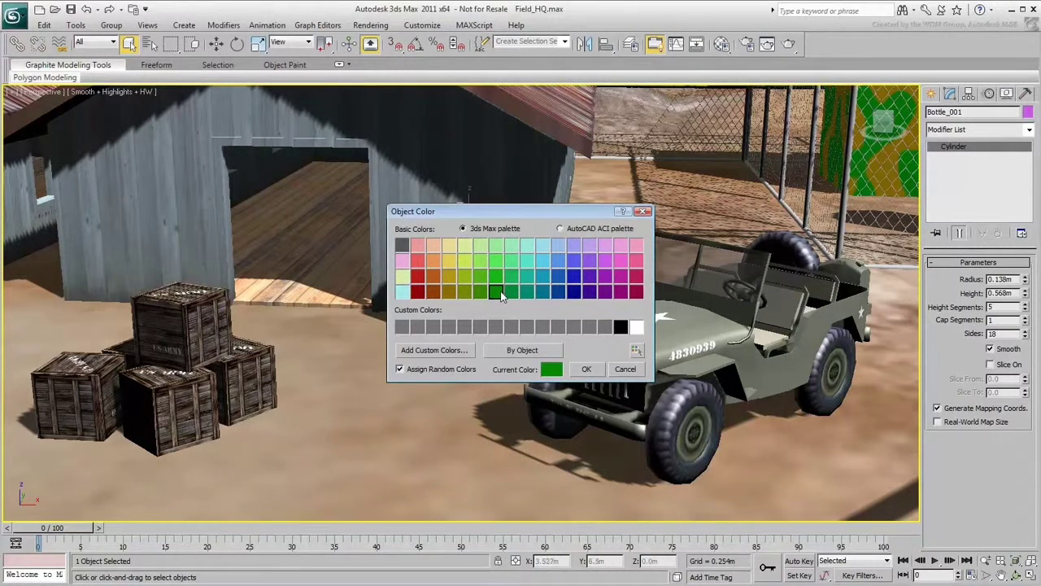
{"action": "left_click", "coordinate": [587, 369]}
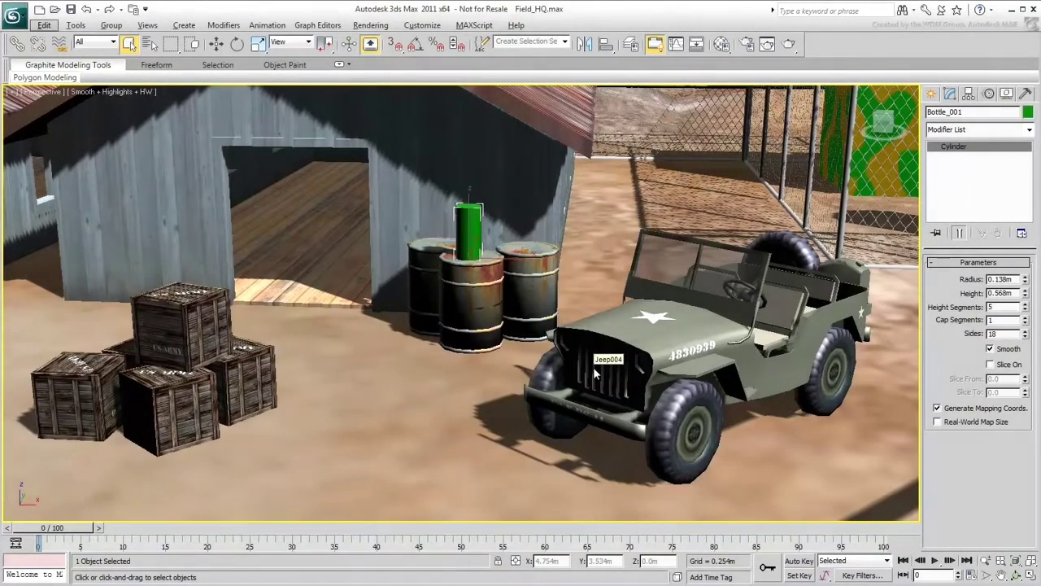
{"action": "key", "text": "alt+w"}
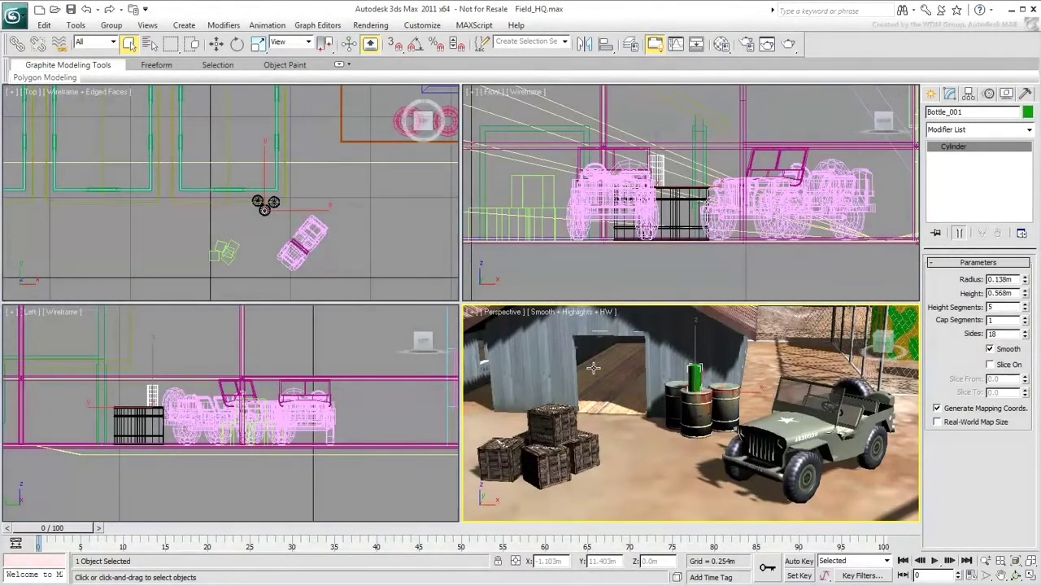
Step: Zoom the Left view to check the bottle on the barrel, select it, then maximize Perspective
{"action": "left_click", "coordinate": [333, 364]}
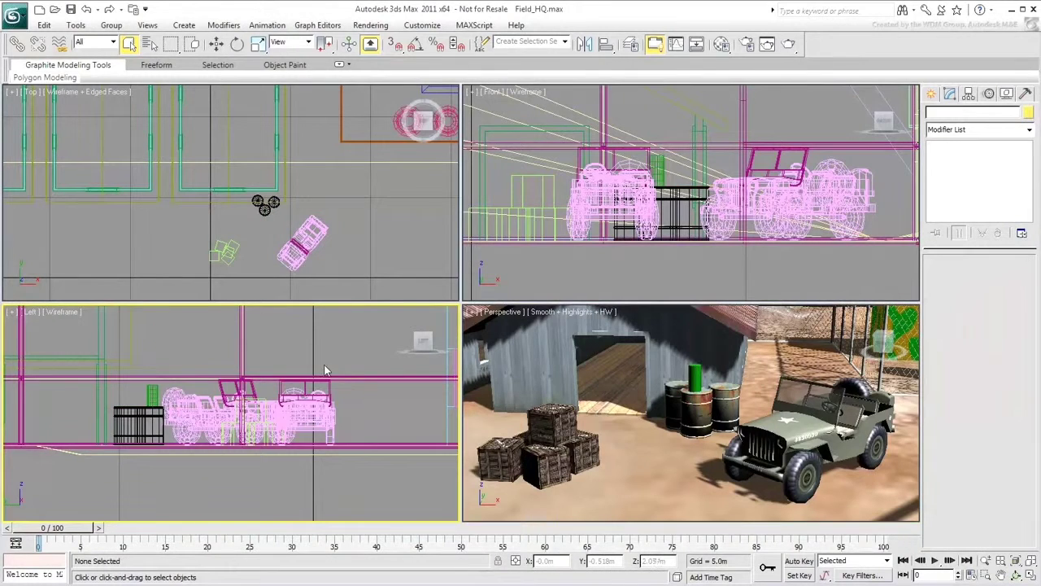
{"action": "scroll", "coordinate": [165, 394], "scroll_direction": "up", "scroll_amount": 2}
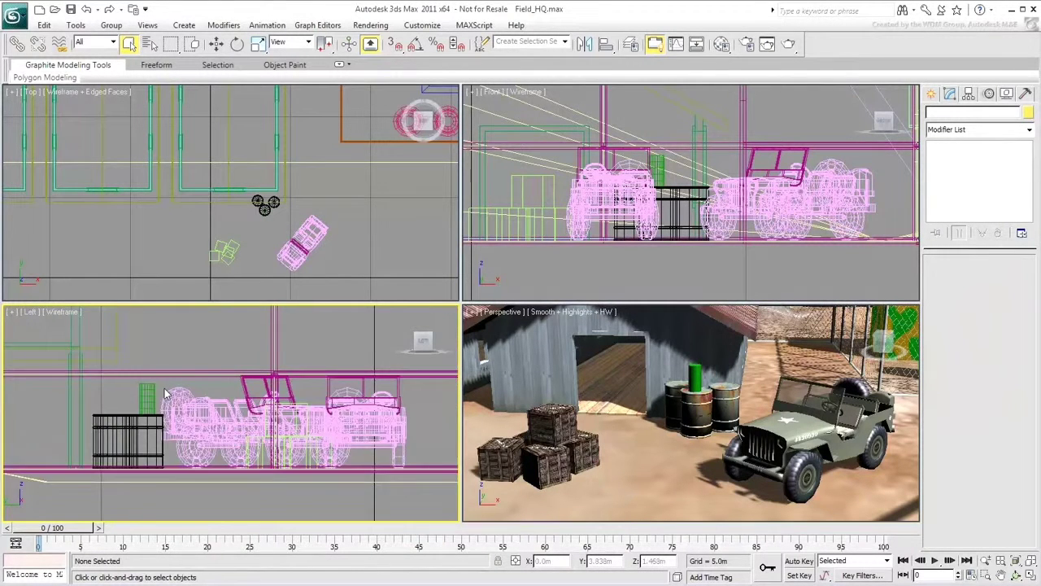
{"action": "scroll", "coordinate": [165, 394], "scroll_direction": "up", "scroll_amount": 4}
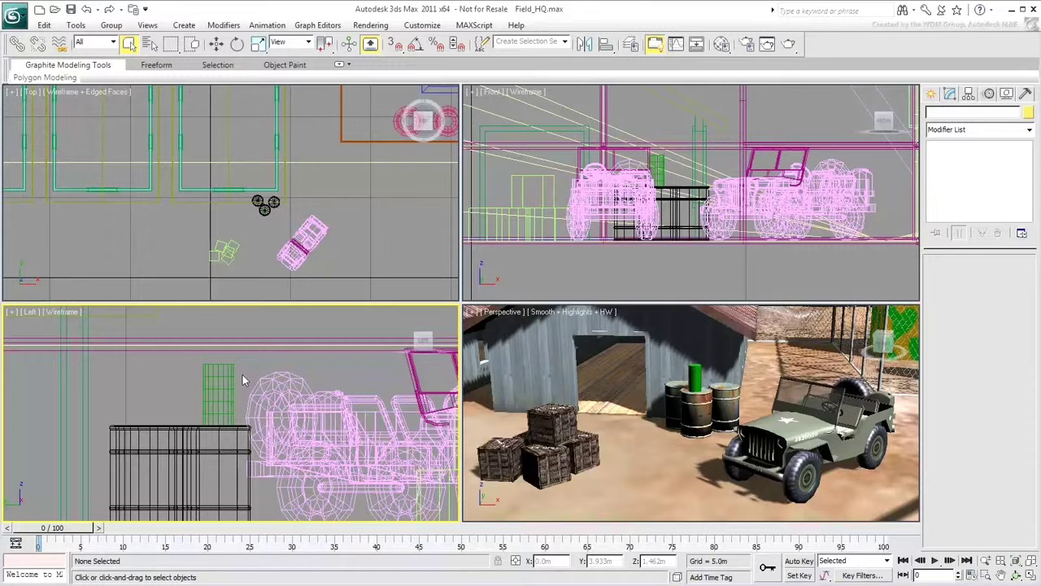
{"action": "left_click", "coordinate": [228, 382]}
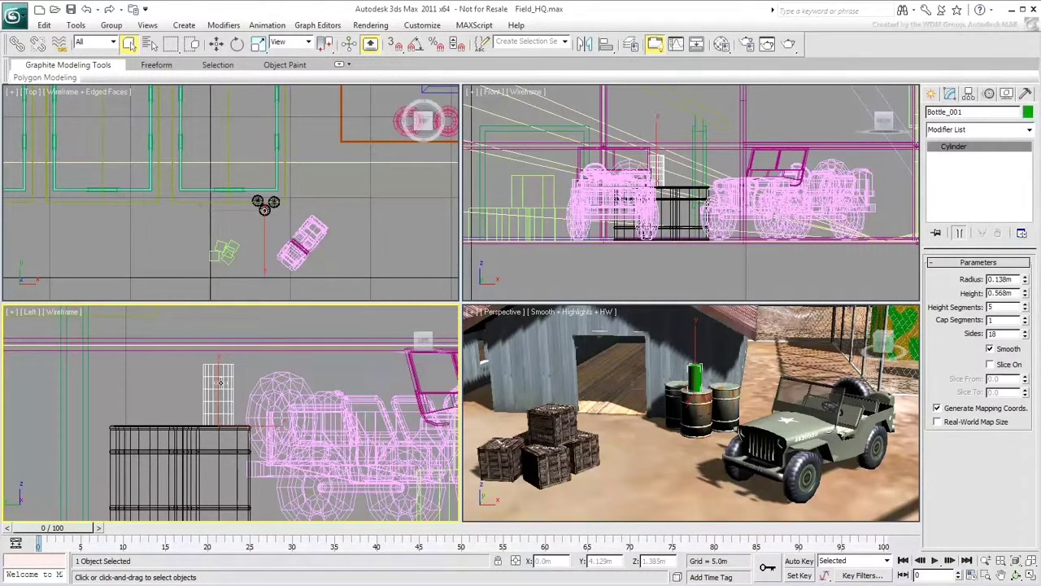
{"action": "middle_click", "coordinate": [716, 379]}
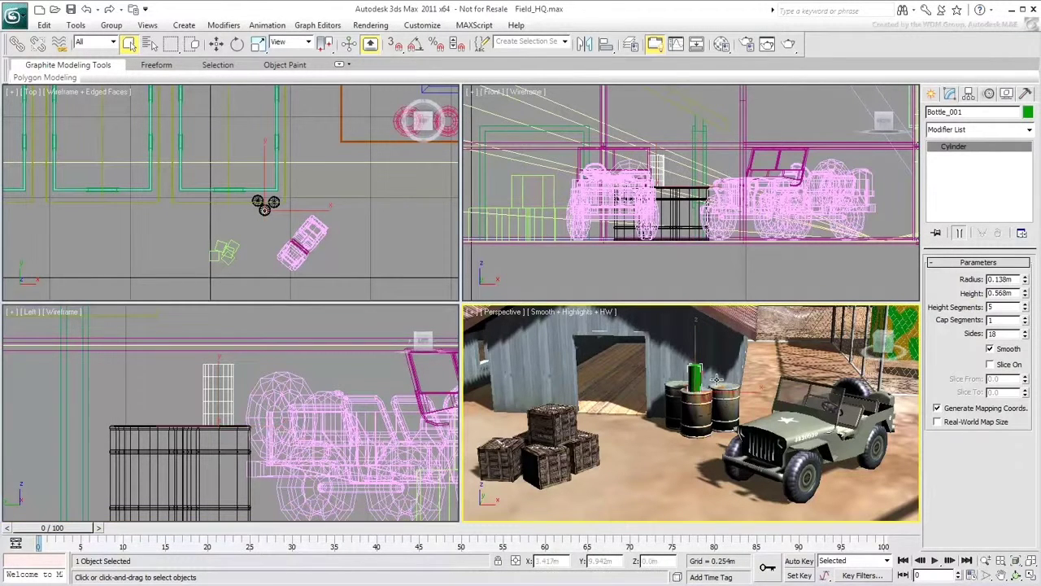
{"action": "key", "text": "alt+w"}
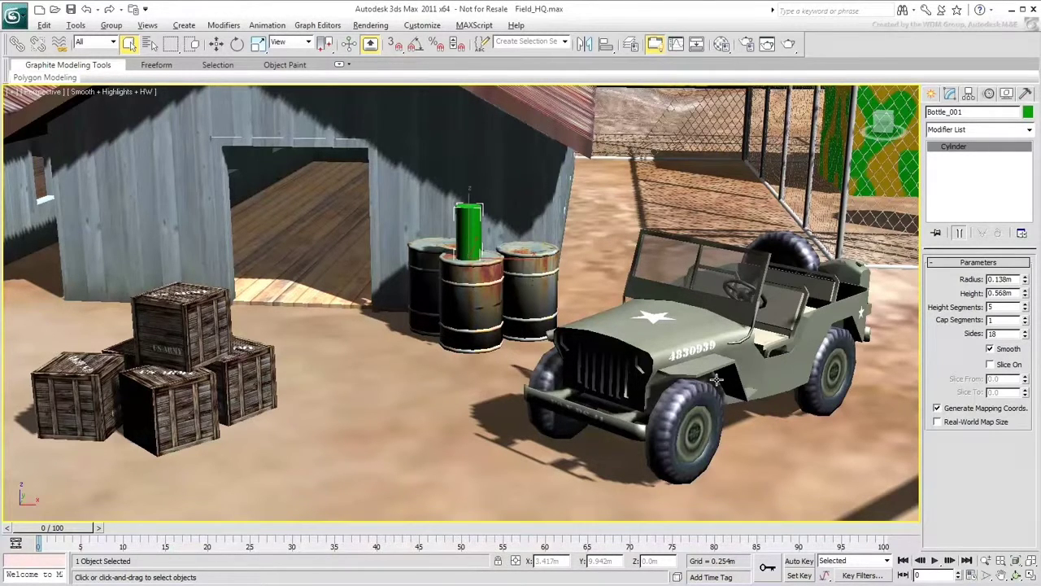
Step: Enter 0.12 for the bottle's Radius and drag its Height spinner up to 0.735m
{"action": "double_click", "coordinate": [1014, 278]}
{"action": "type", "text": "0.12"}
{"action": "key", "text": "Return"}
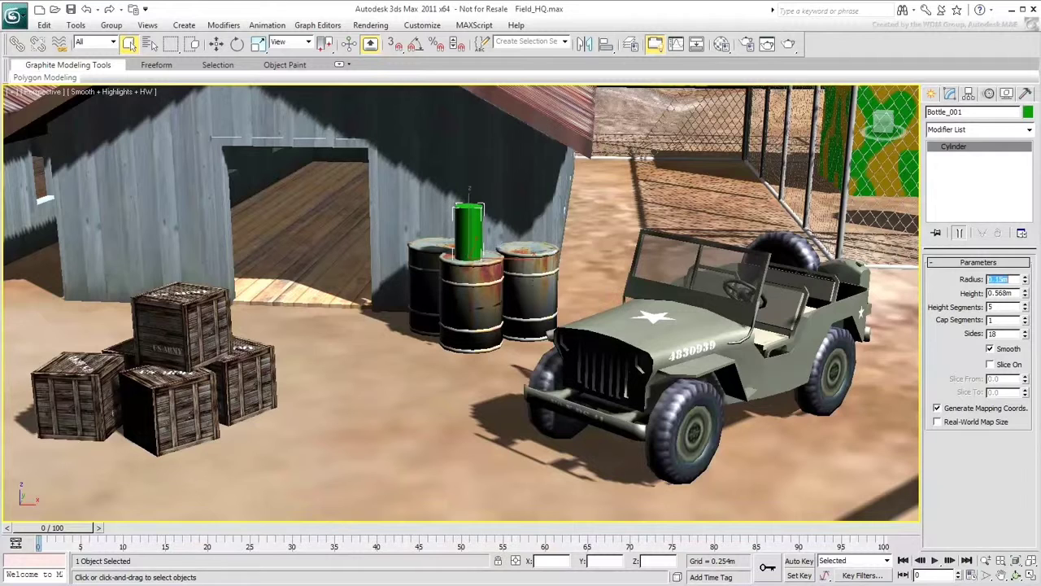
{"action": "left_click_drag", "start_coordinate": [1025, 296], "coordinate": [1027, 299]}
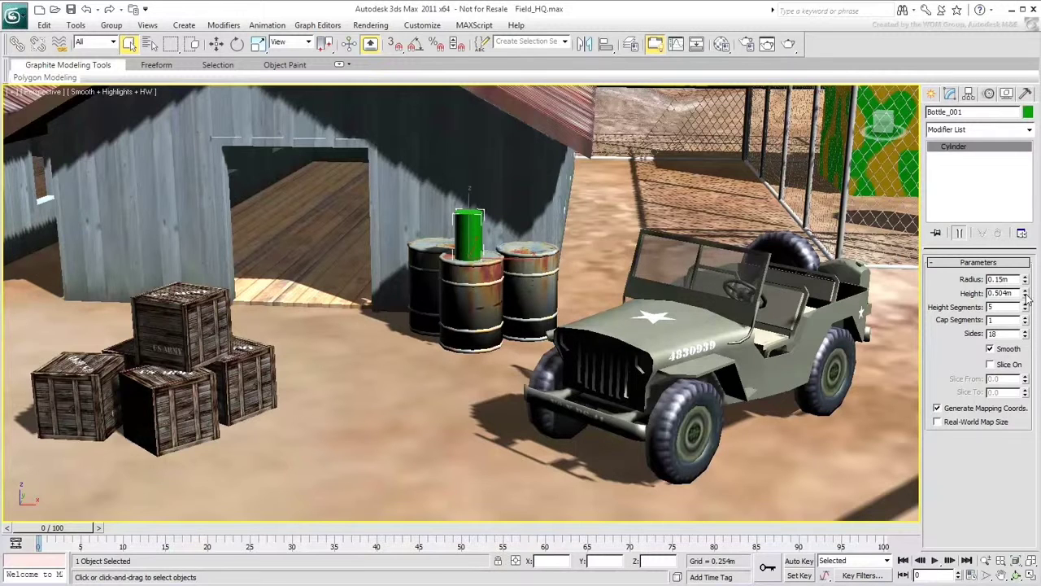
{"action": "left_click_drag", "start_coordinate": [1026, 296], "coordinate": [1026, 260]}
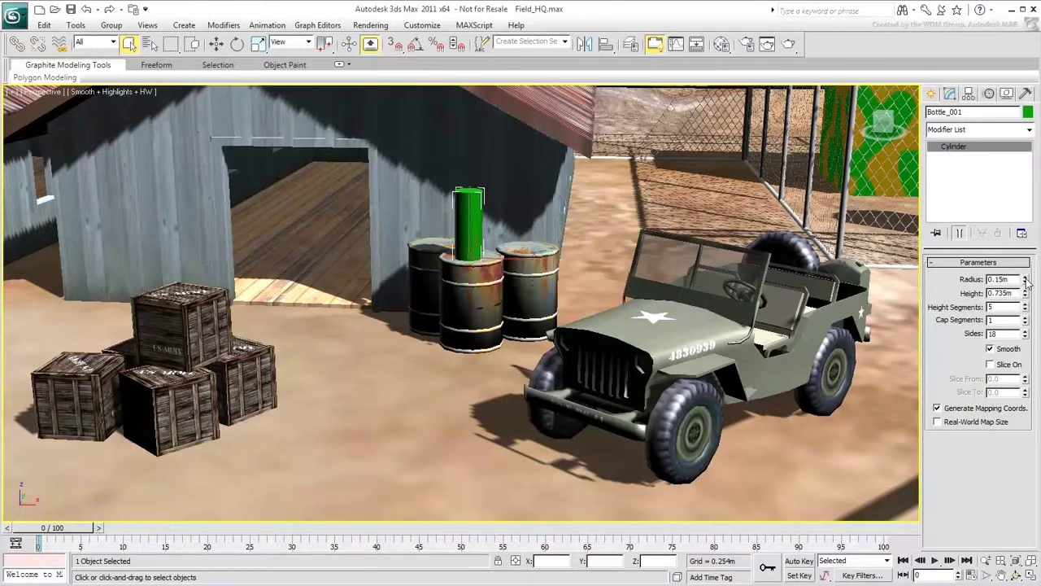
Step: Reduce Bottle_001 to 3 sides, keeping its radius at 0.15m after undoing a zeroed radius
{"action": "right_click", "coordinate": [1026, 280]}
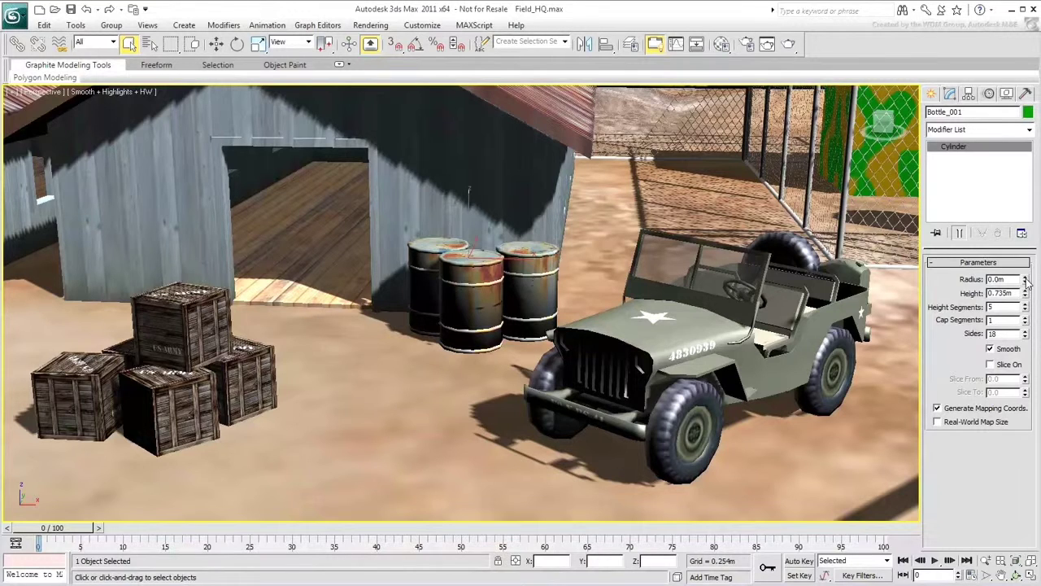
{"action": "key", "text": "ctrl+z"}
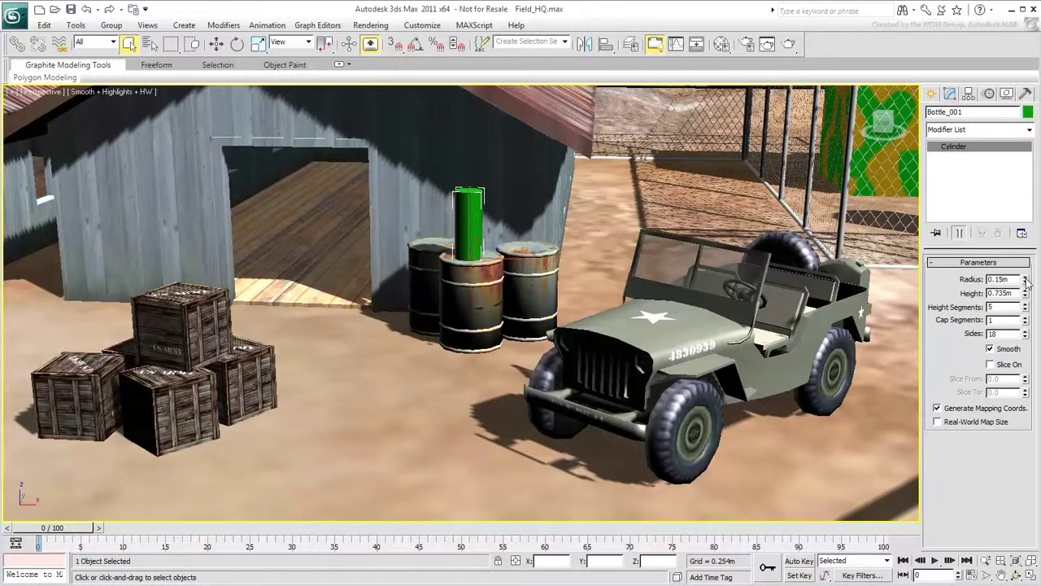
{"action": "right_click", "coordinate": [1026, 336]}
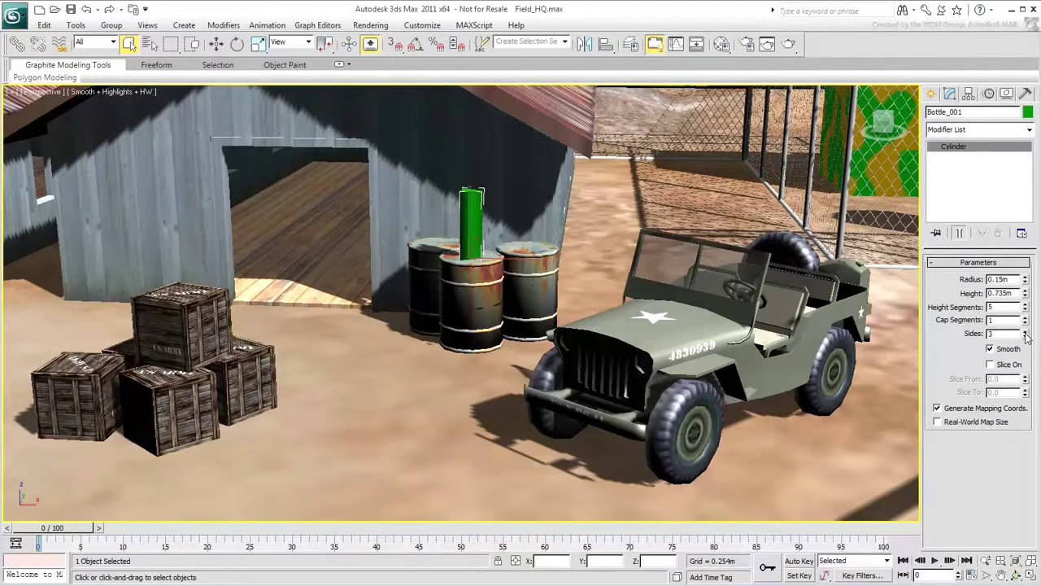